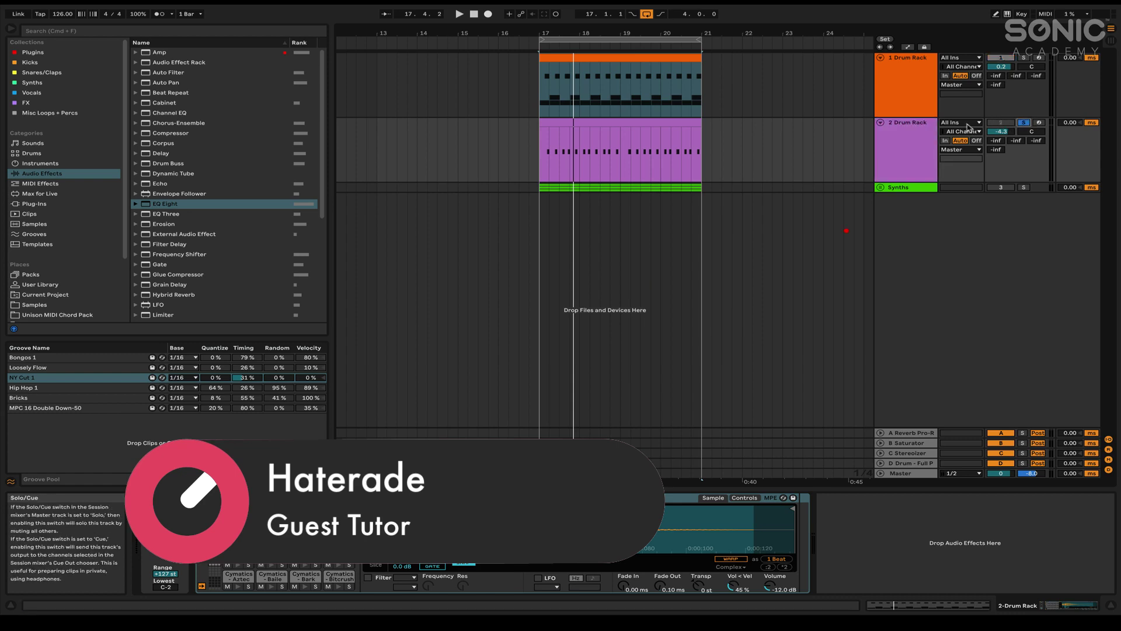
- Solo the second Drum Rack track and show its perc clip's notes in the MIDI editor
click(1024, 122)
click(903, 153)
click(600, 123)
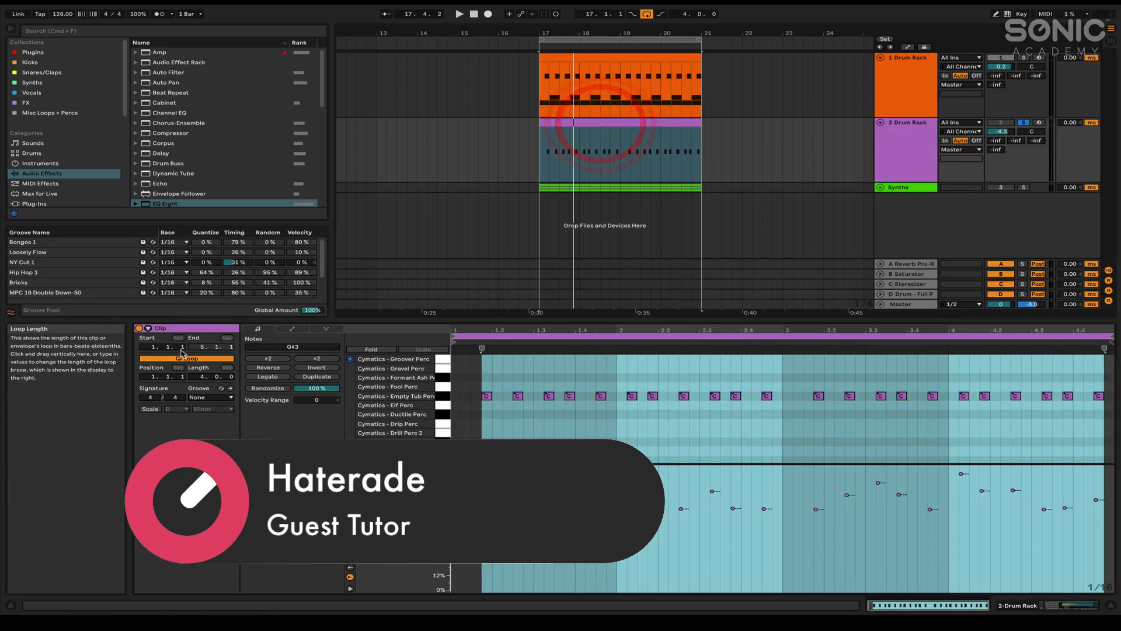
click(920, 152)
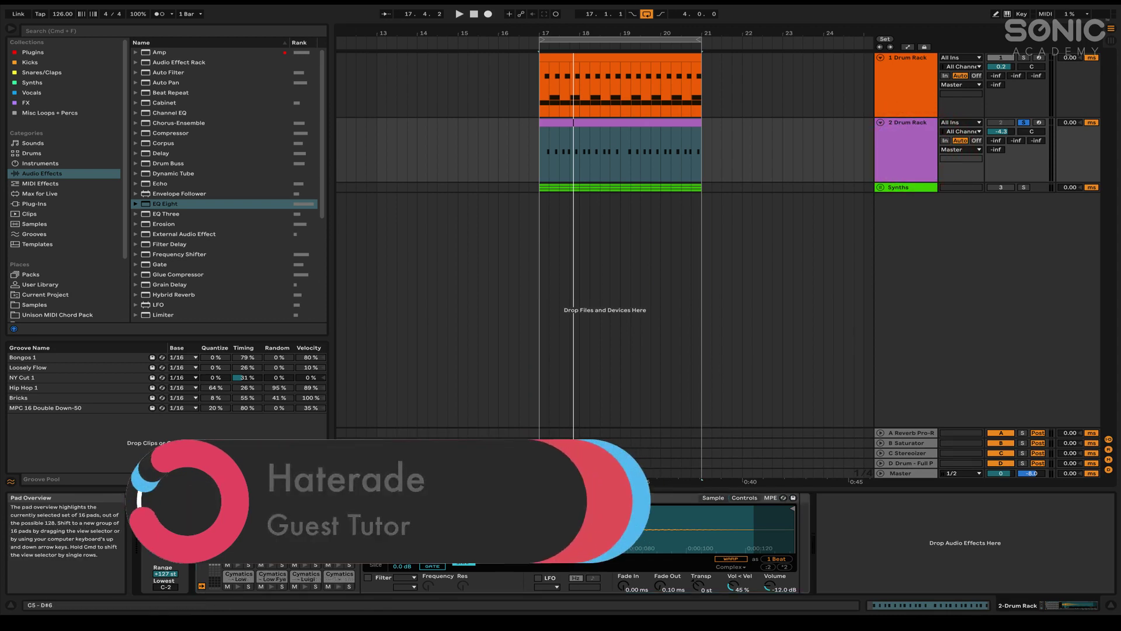
click(608, 124)
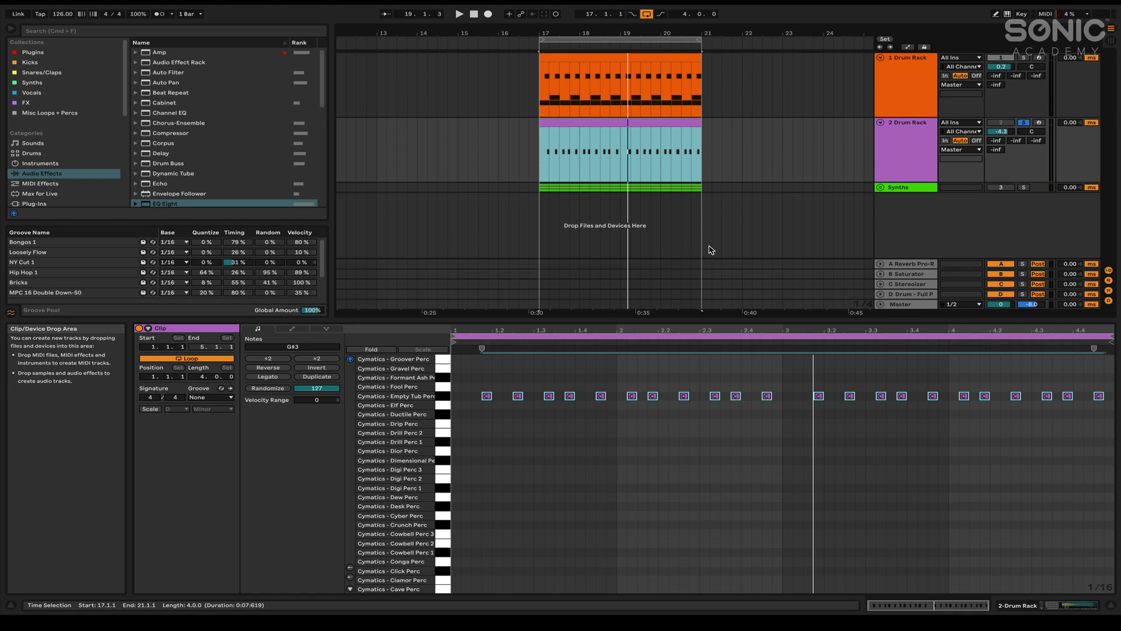
- Load a Random MIDI effect before the second Drum Rack, with 100% Chance and 16 Choices, while playing
key(shift+Tab)
click(282, 511)
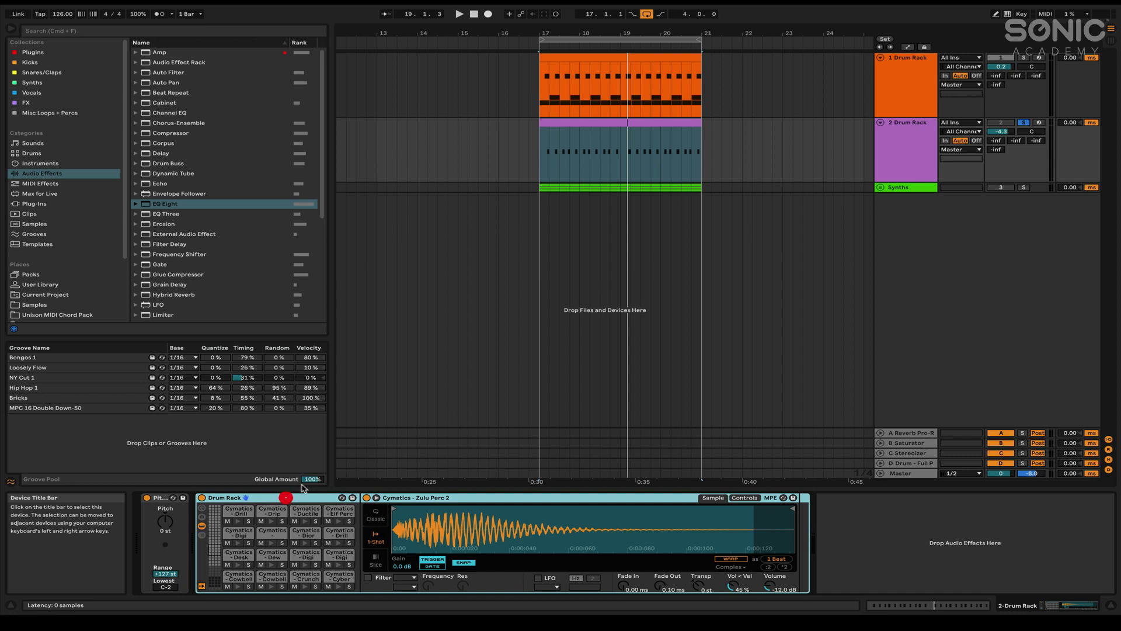
click(27, 184)
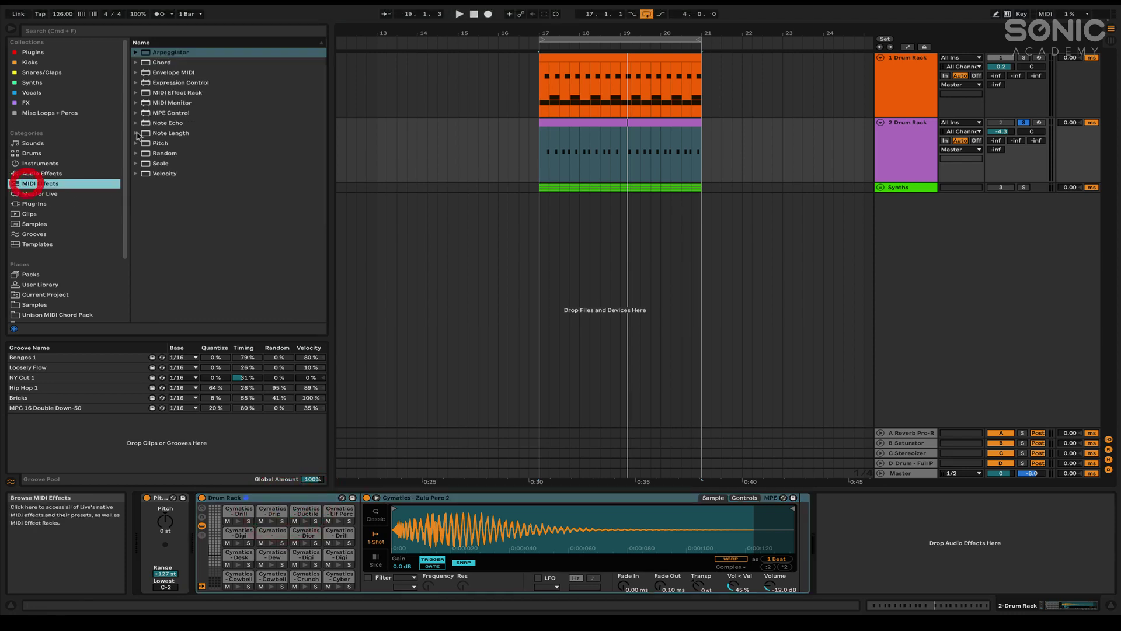
click(163, 154)
double_click(159, 154)
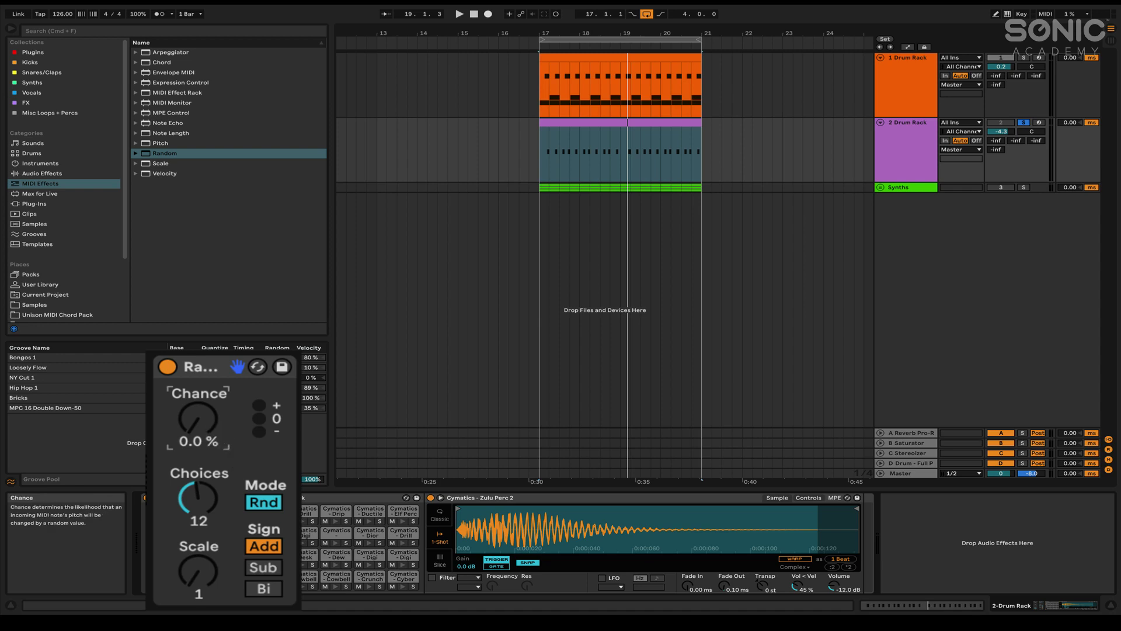
key(space)
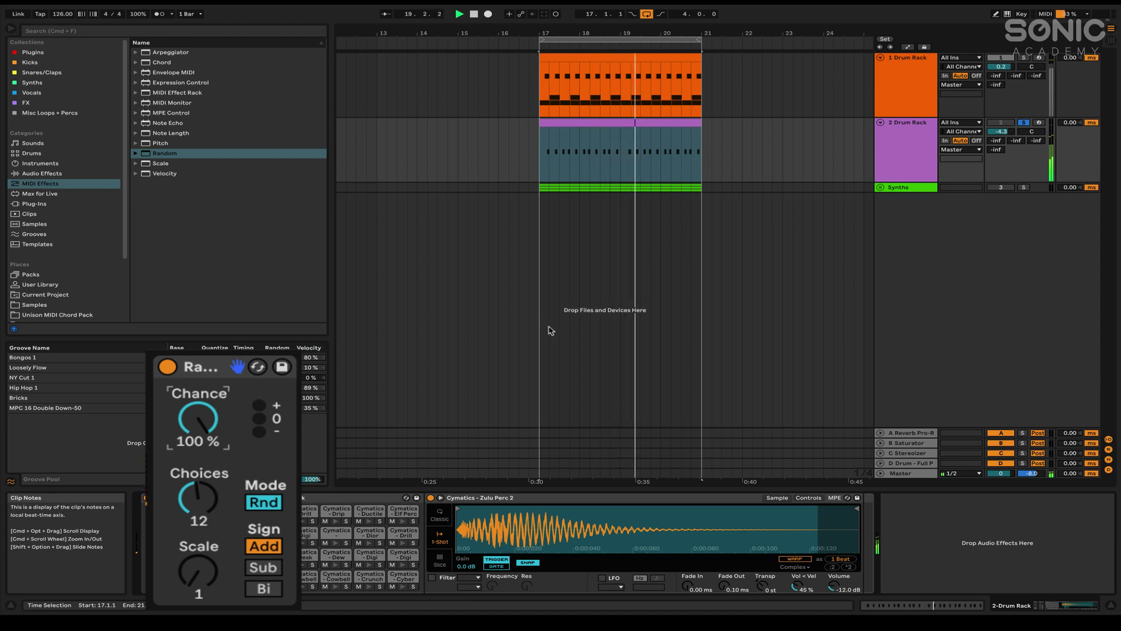
drag(205, 495, 205, 485)
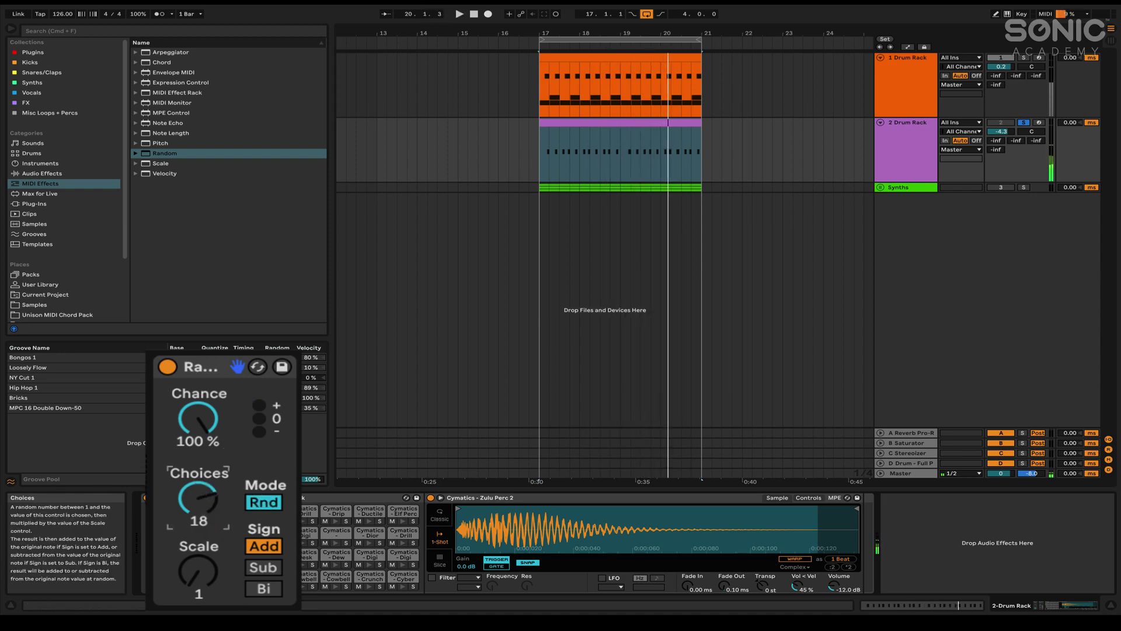
- Unsolo and activate the second drum track, then play both drum loops from bar 17
click(906, 145)
click(1027, 122)
click(1001, 122)
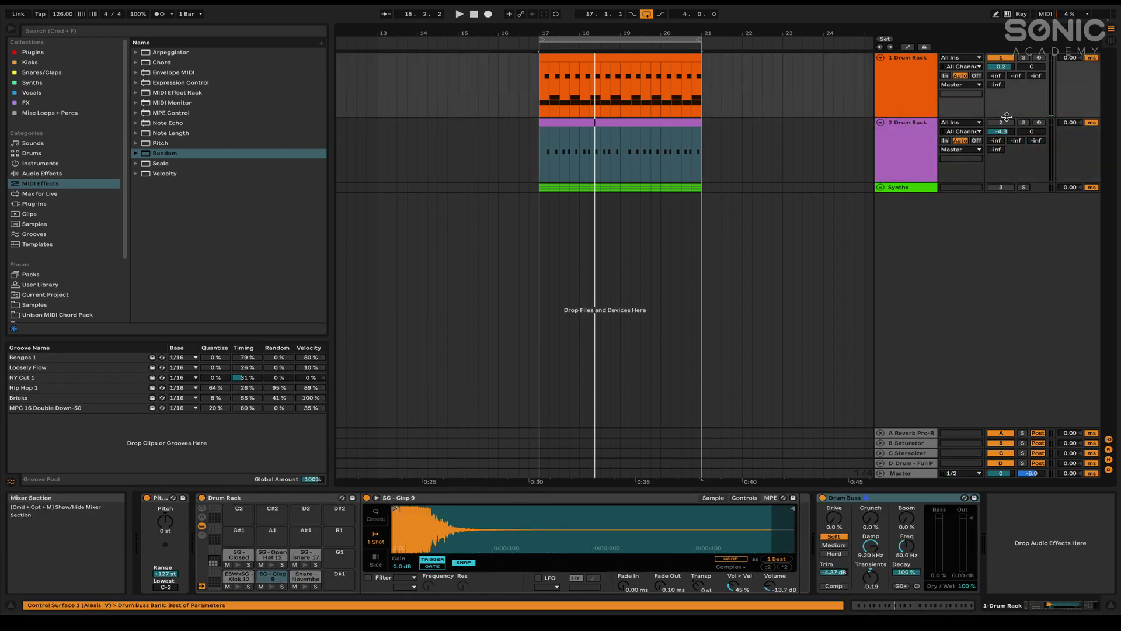
click(542, 91)
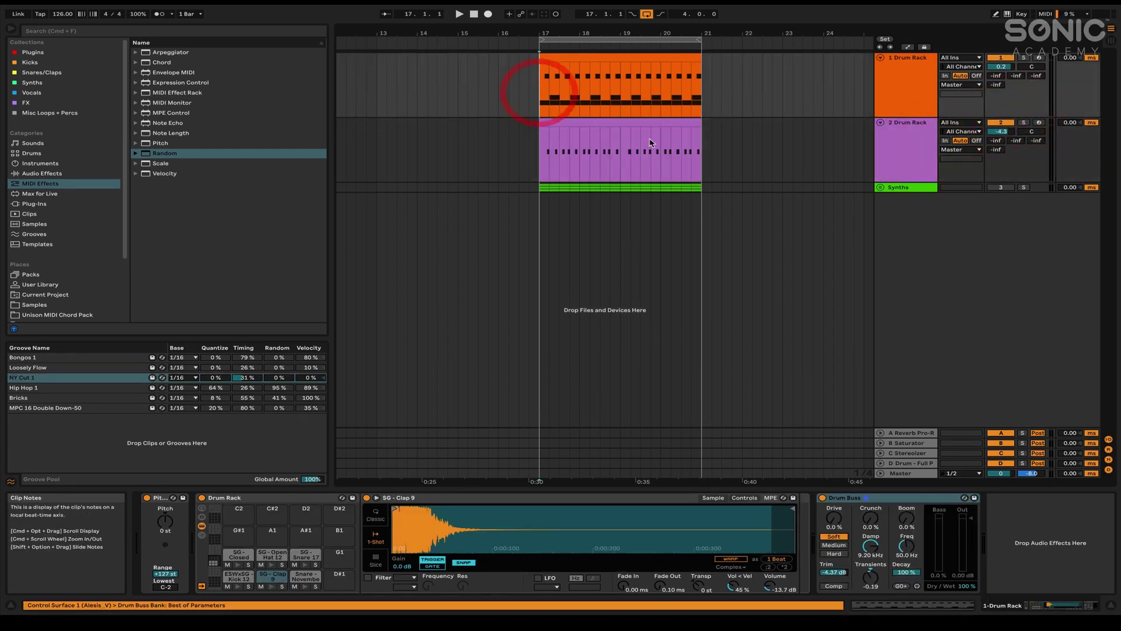
key(space)
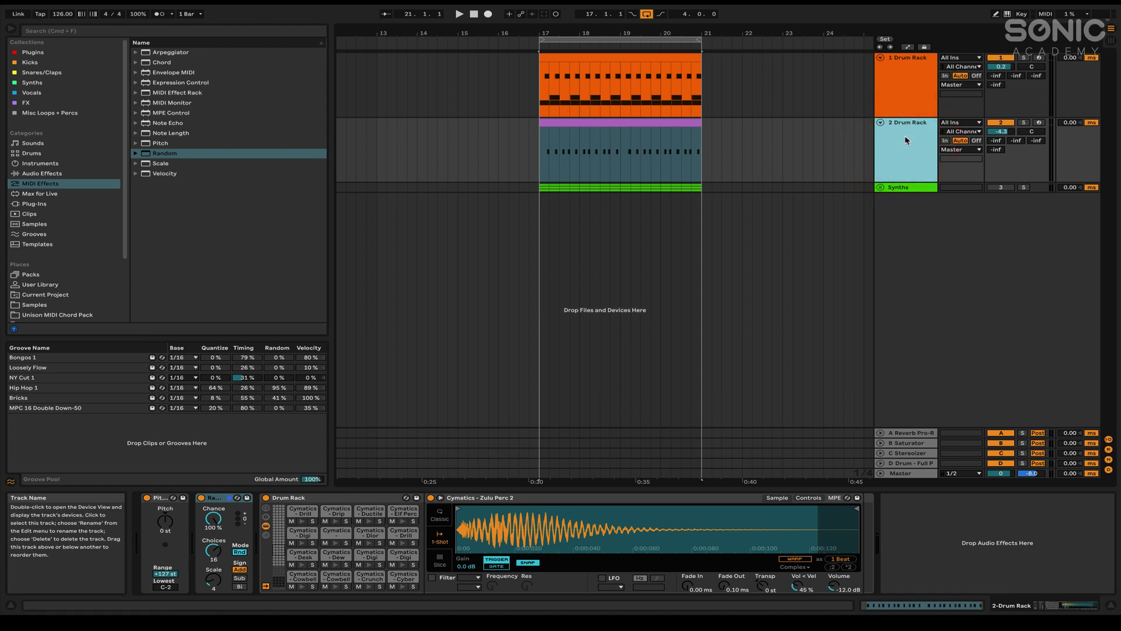
- Add a new audio track with its input set to Resampling
key(ctrl+t)
click(889, 188)
click(958, 187)
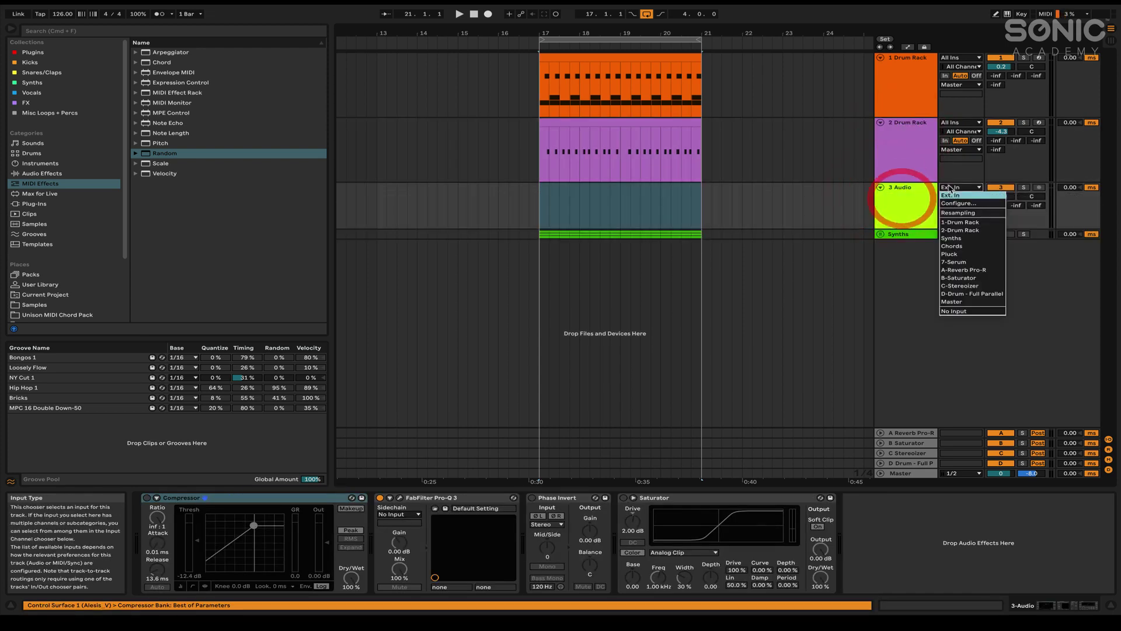
click(958, 212)
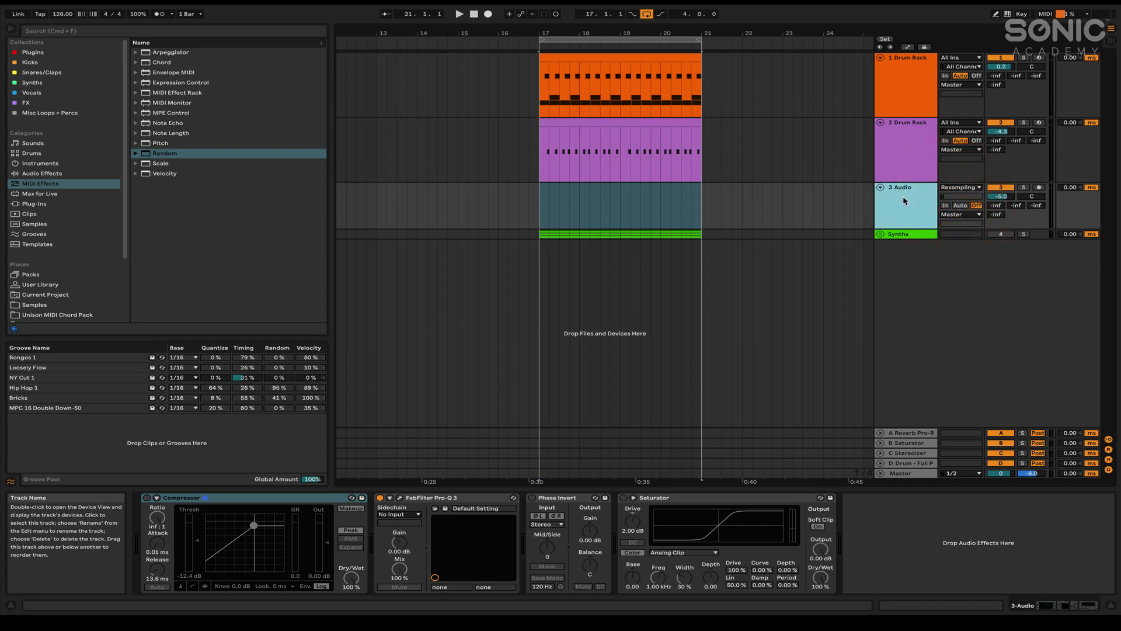
click(966, 187)
click(903, 168)
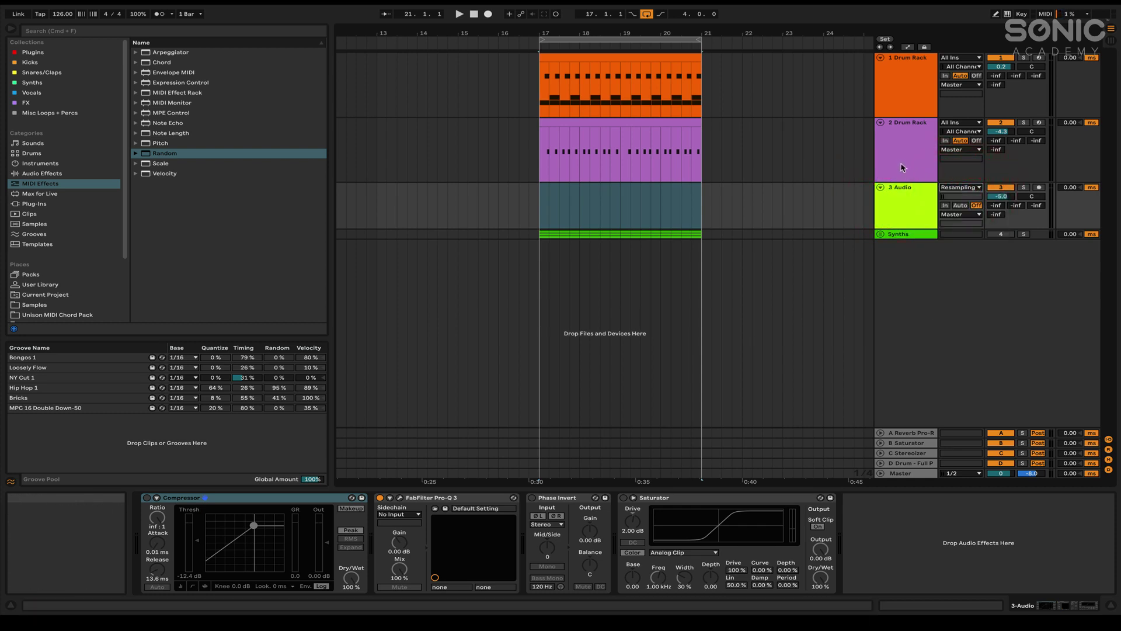
- Route the soloed second drum track into the audio track and record it
click(1024, 122)
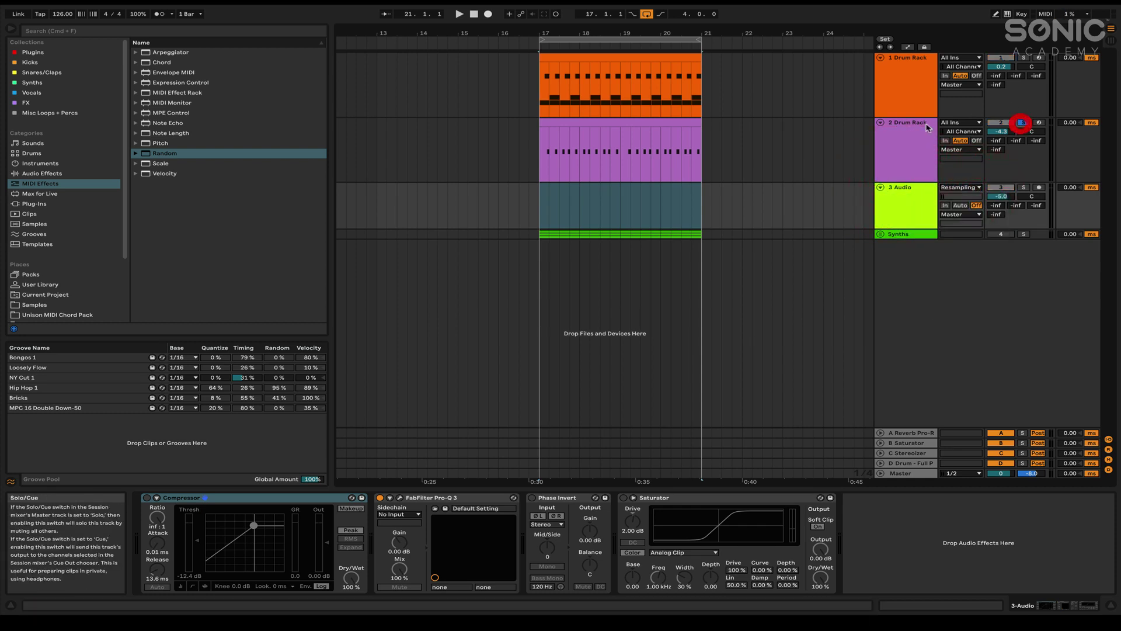
click(958, 187)
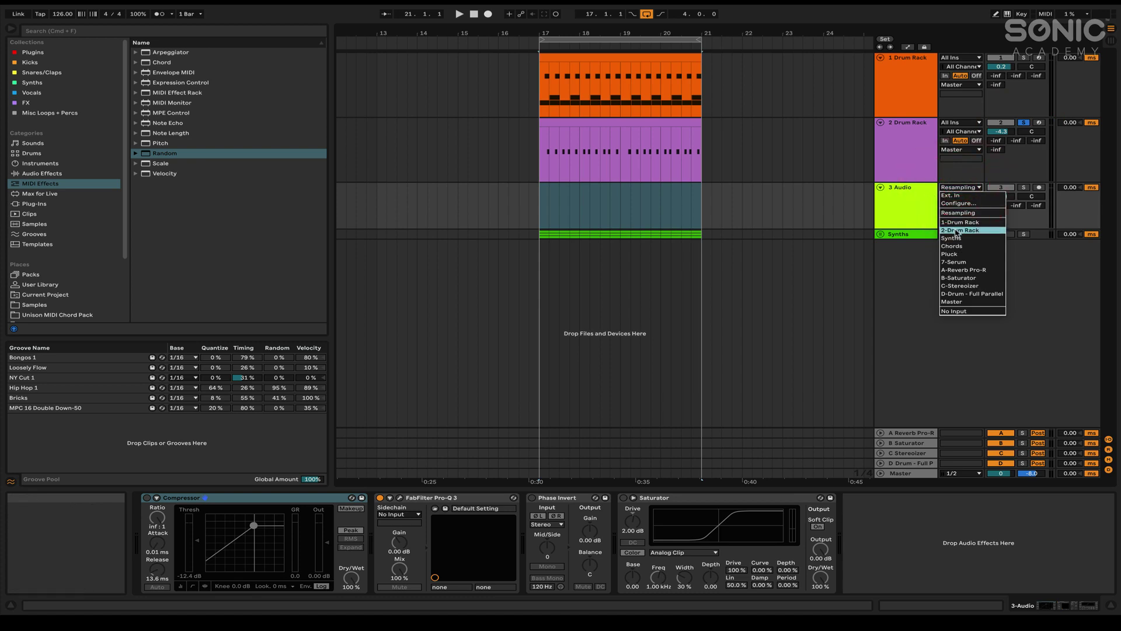
click(966, 229)
click(906, 195)
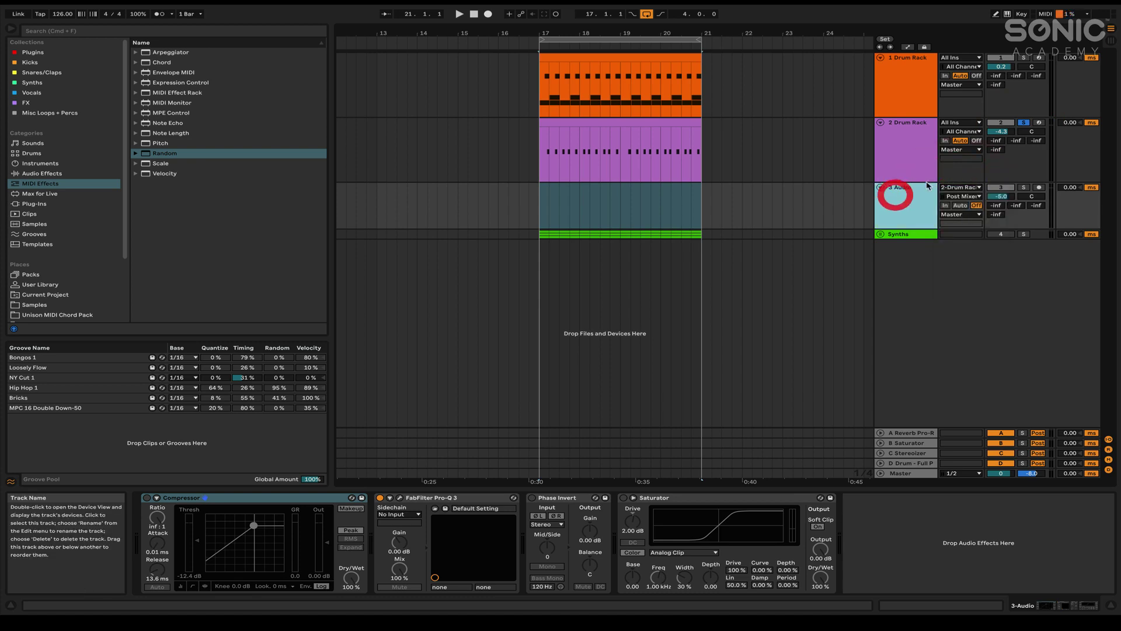
click(907, 136)
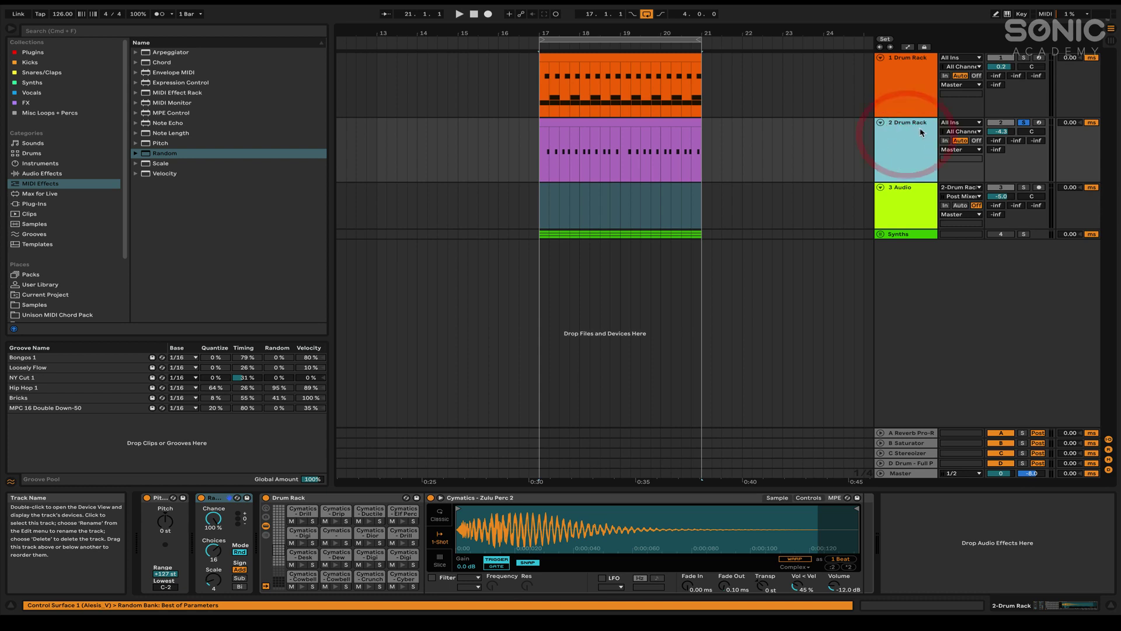
click(928, 204)
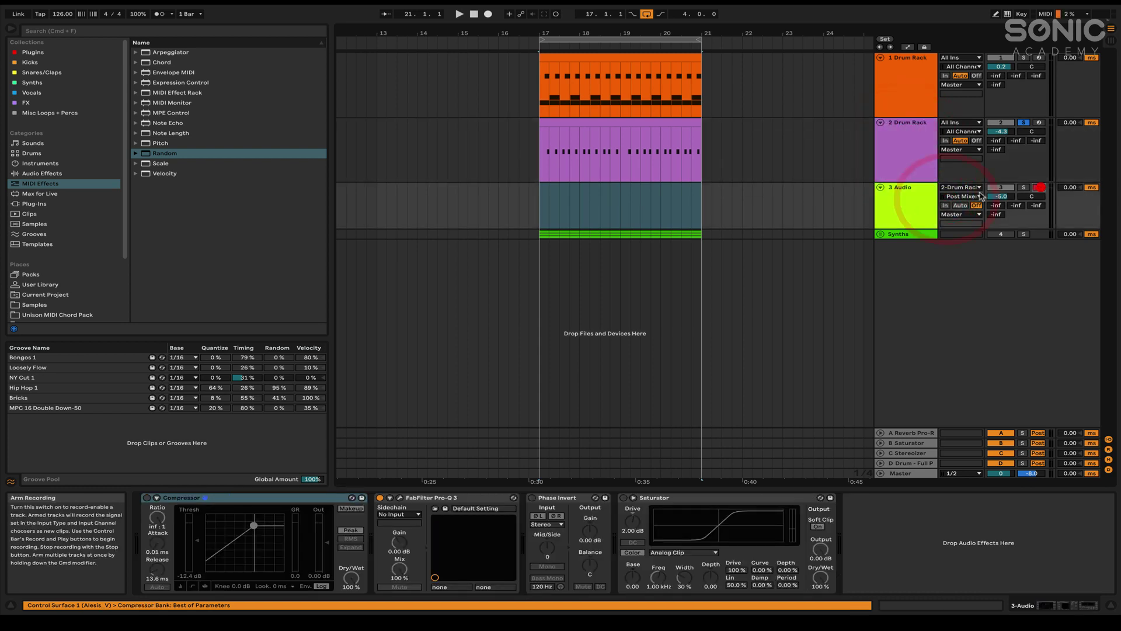
click(1039, 187)
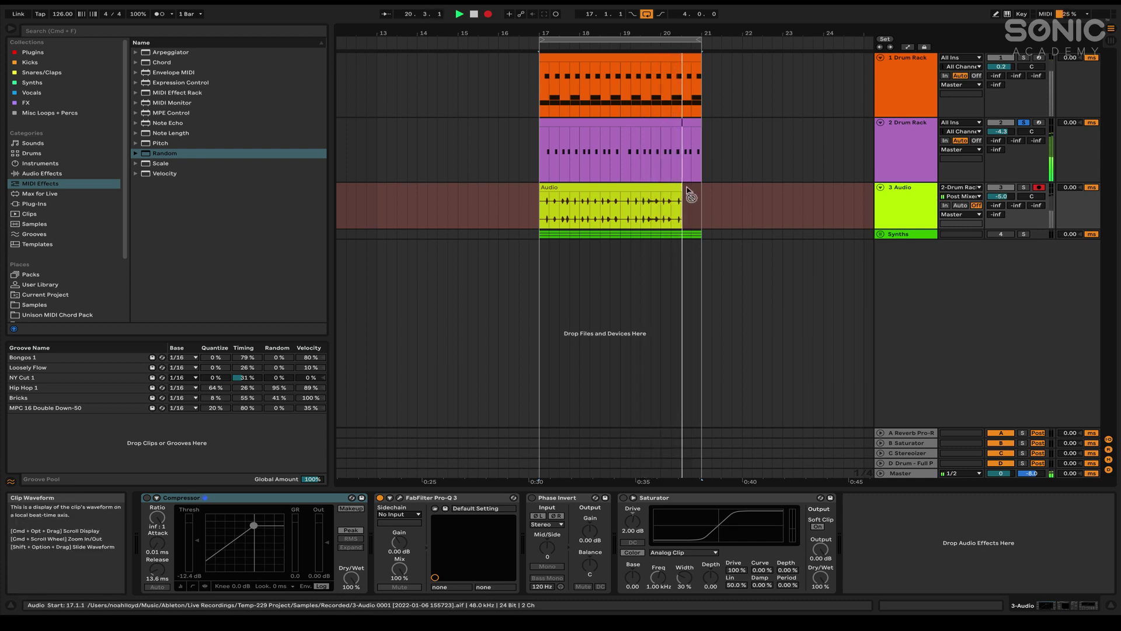
key(space)
- Delete the recorded audio clip and the 3 Audio track
click(653, 188)
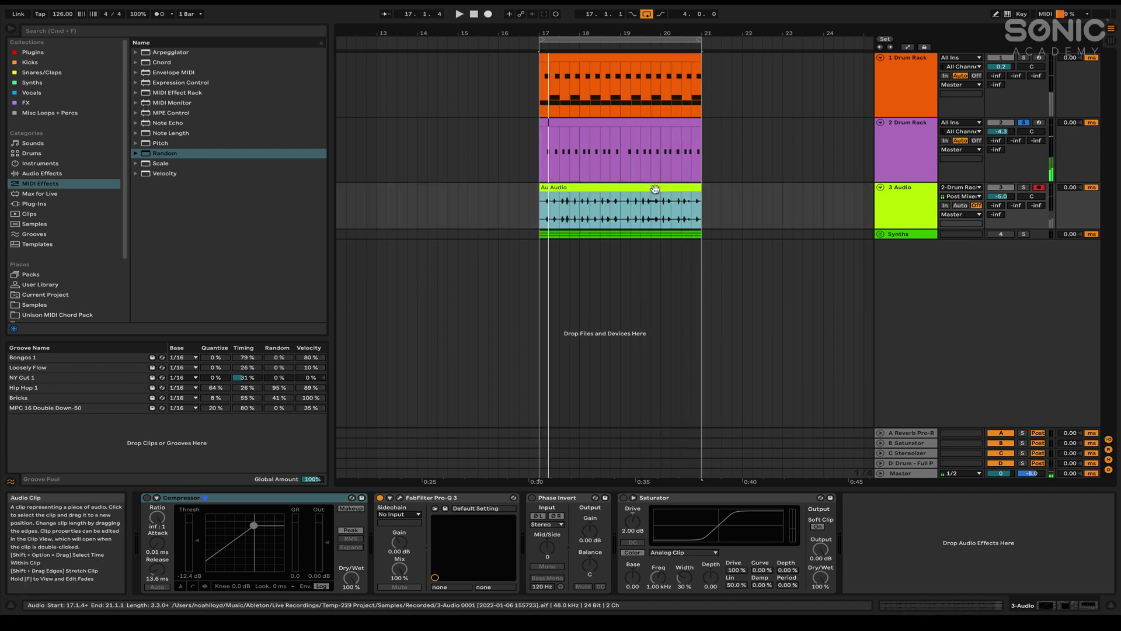
click(536, 188)
key(Delete)
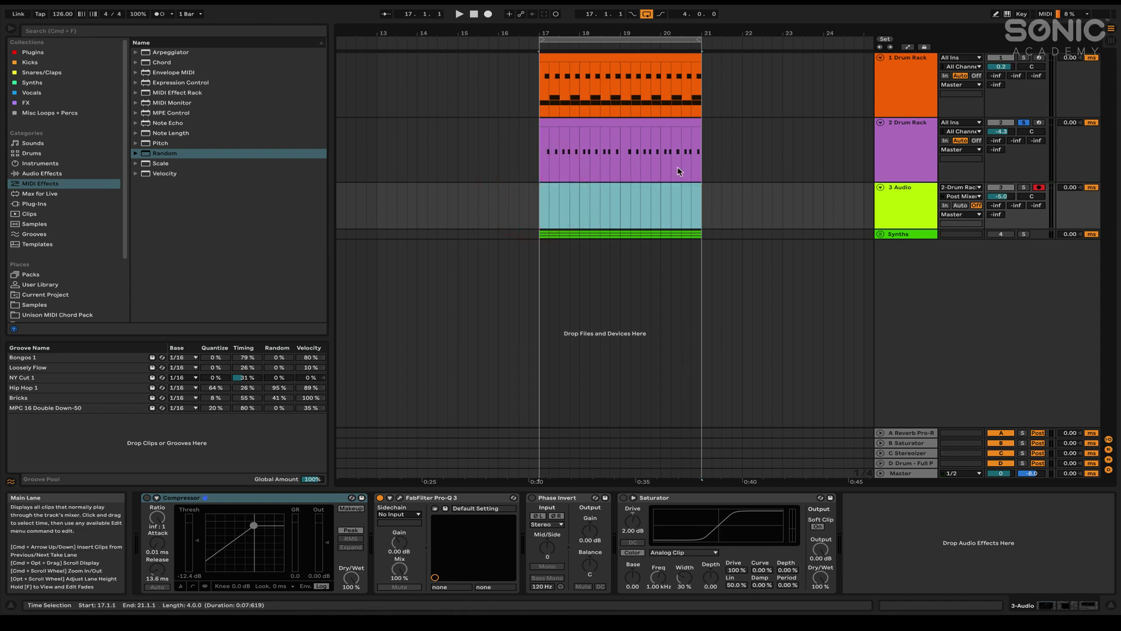
click(903, 192)
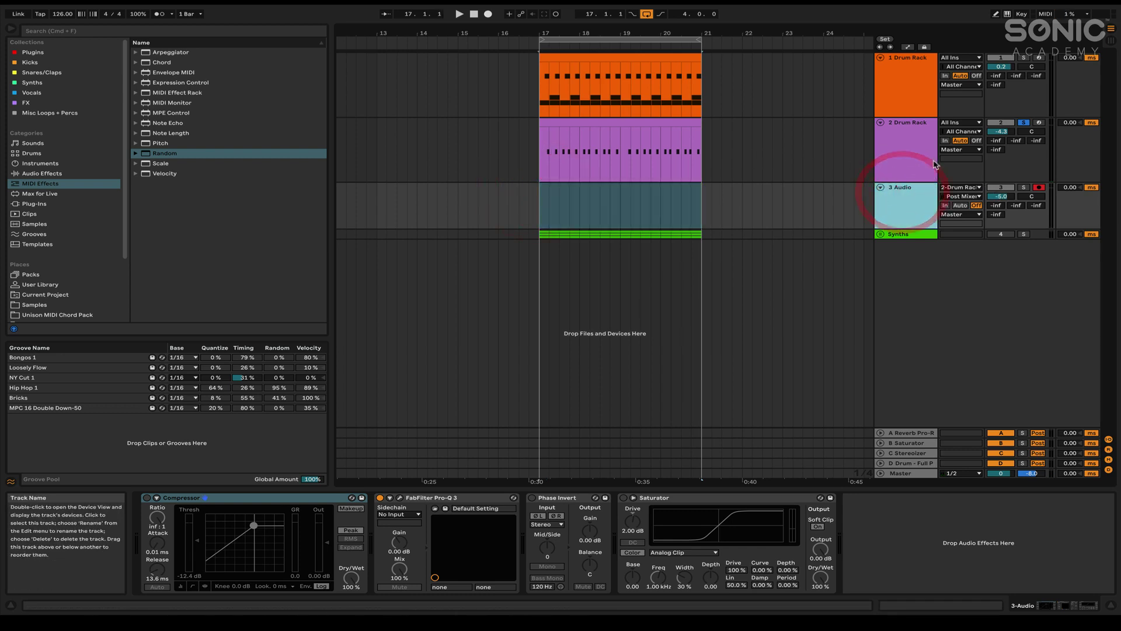
key(Delete)
click(606, 134)
- Show the perc clip's Chance lane, select all G#3 notes, and randomize them to 6–97%
double_click(608, 134)
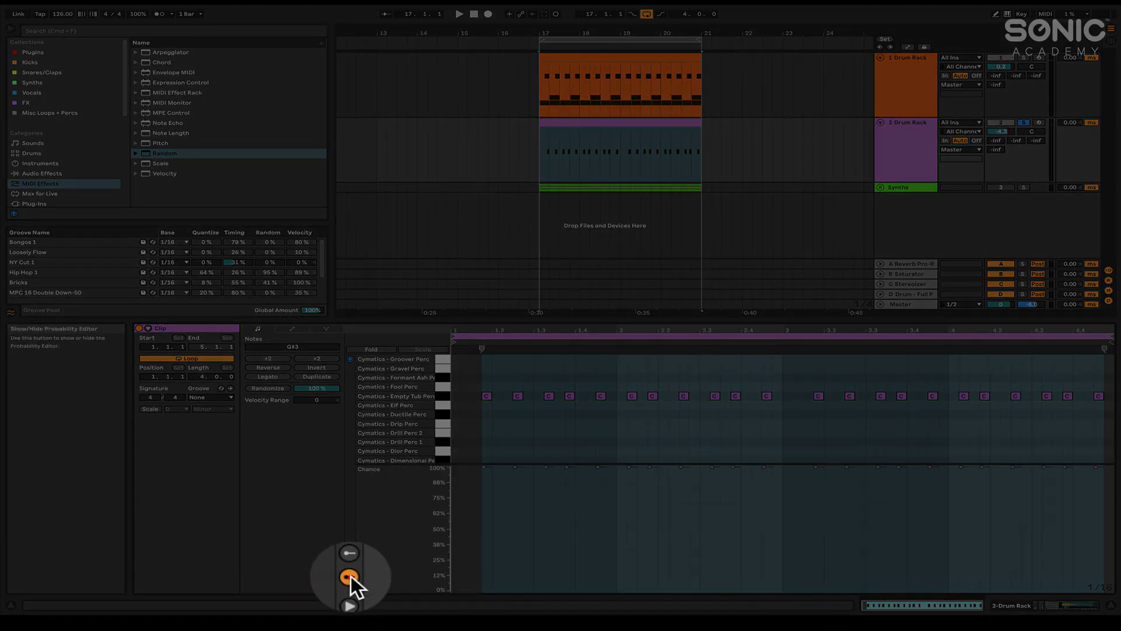
click(349, 577)
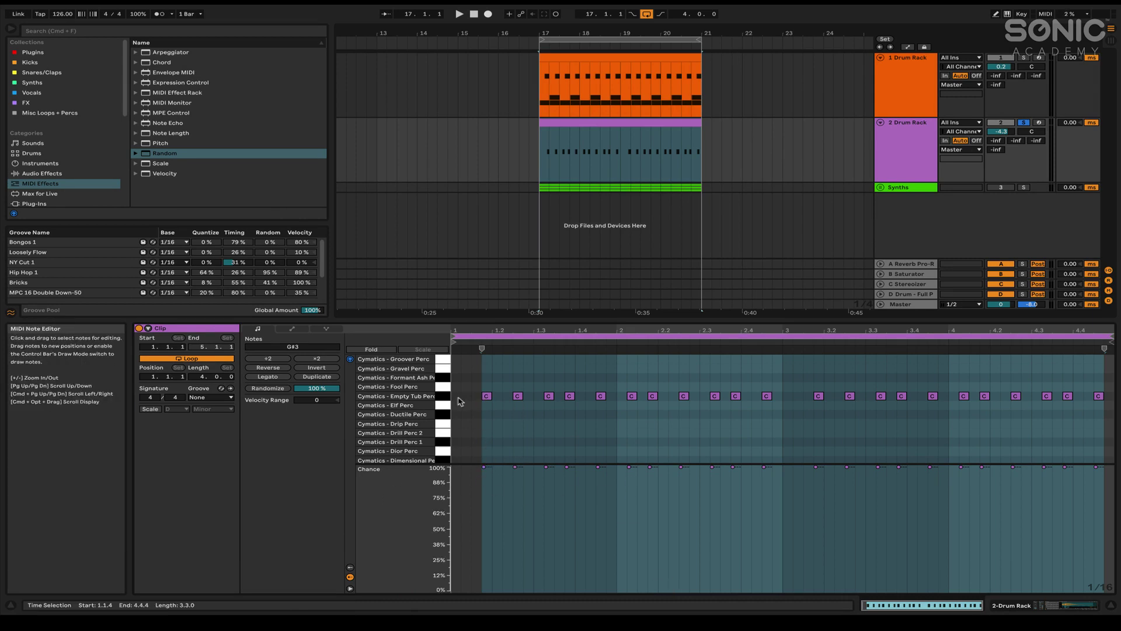
click(472, 393)
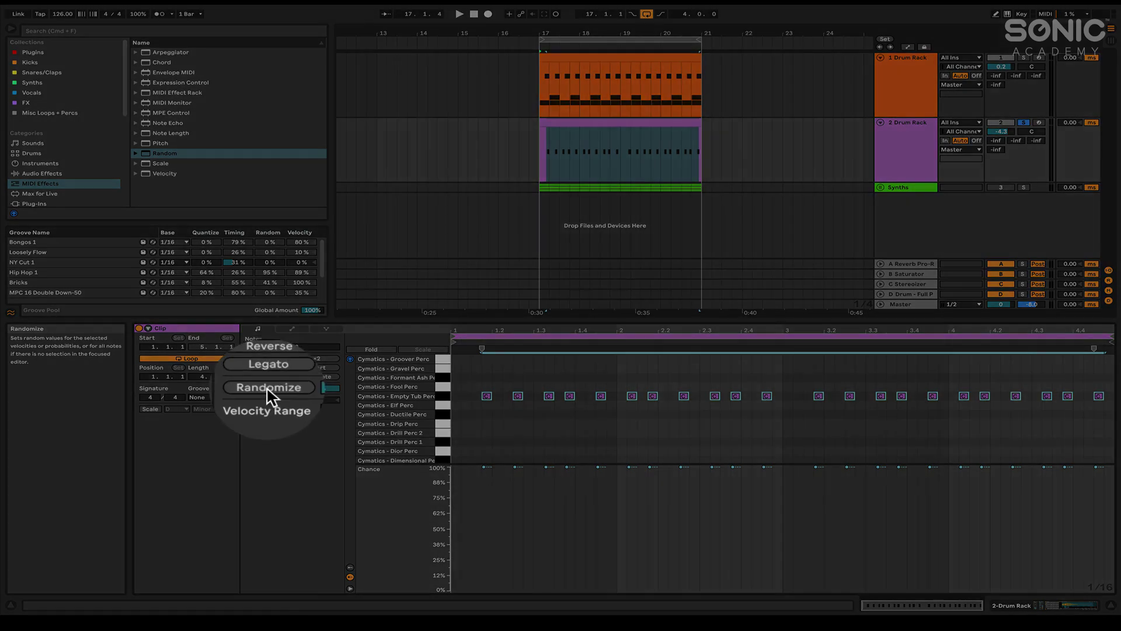
click(267, 388)
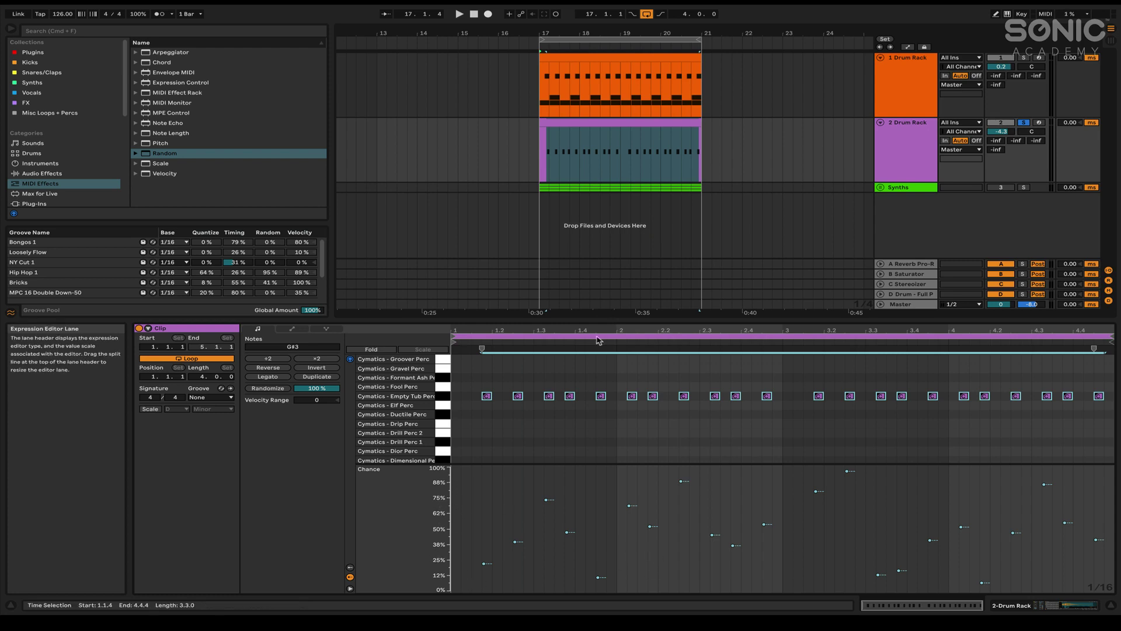
- With the loop playing, raise the perc notes' Chance and re-randomize using a narrower range
key(space)
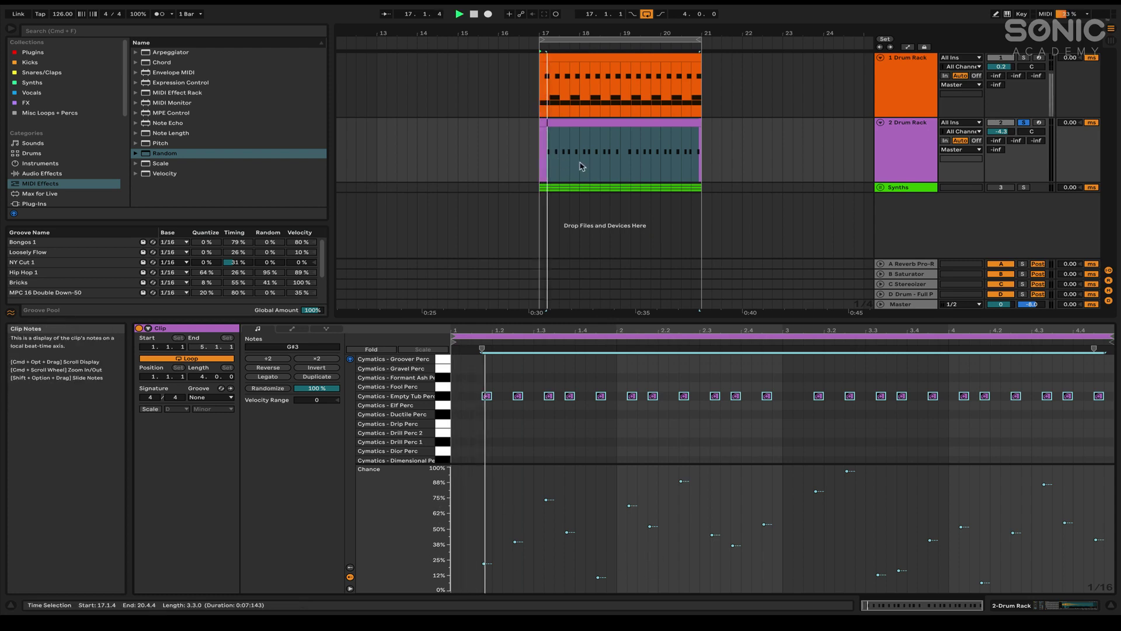
click(1024, 58)
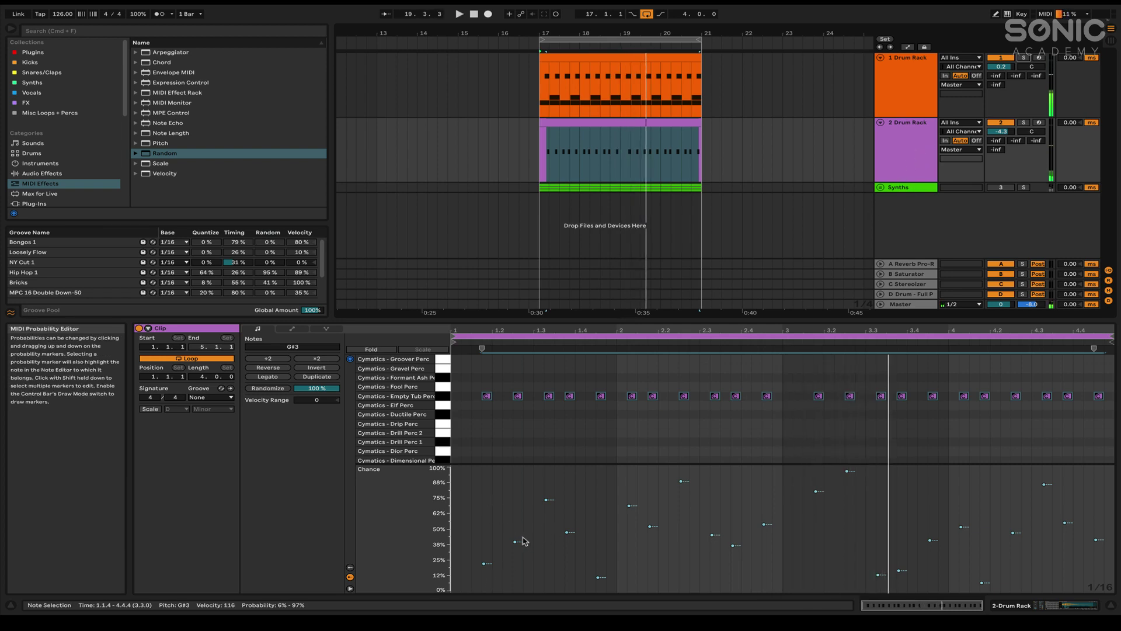
drag(516, 542, 518, 537)
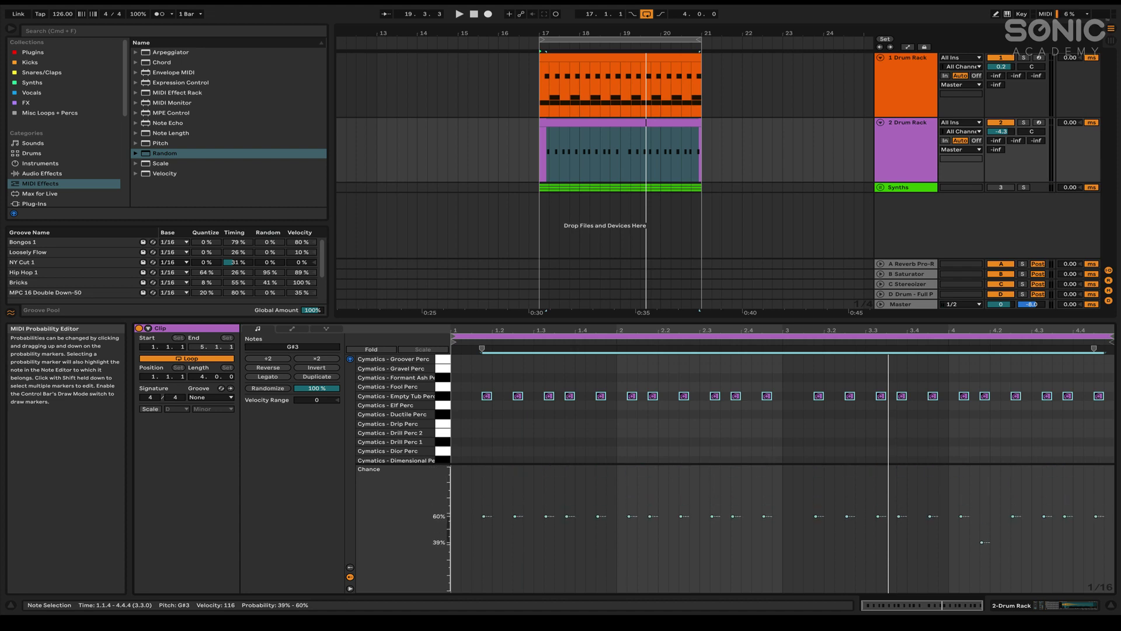
drag(316, 388, 316, 420)
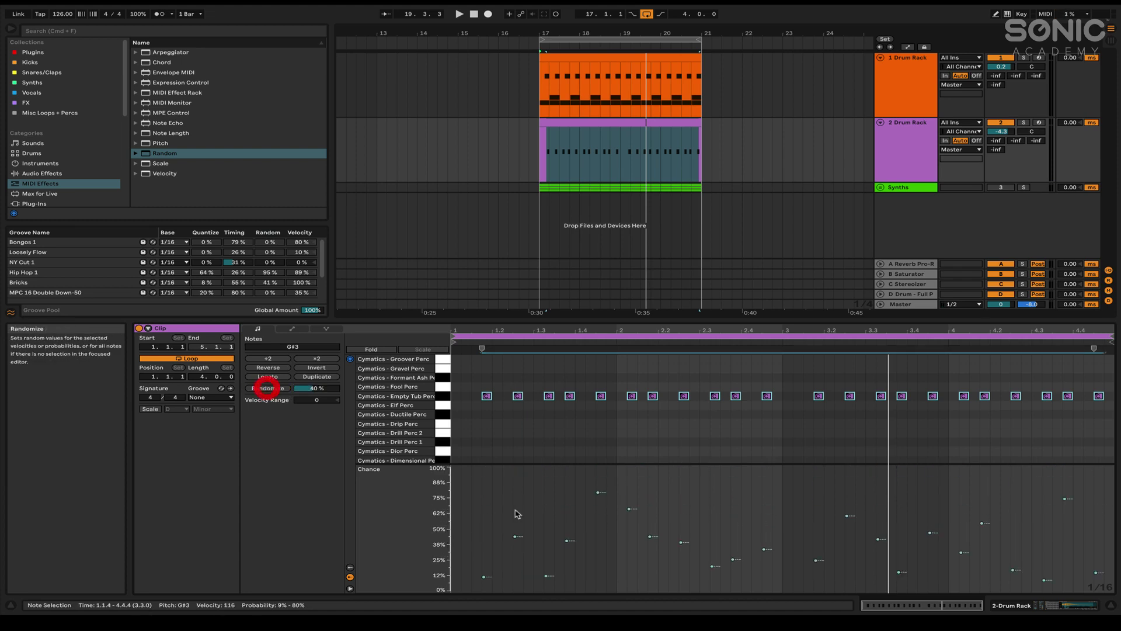
click(266, 388)
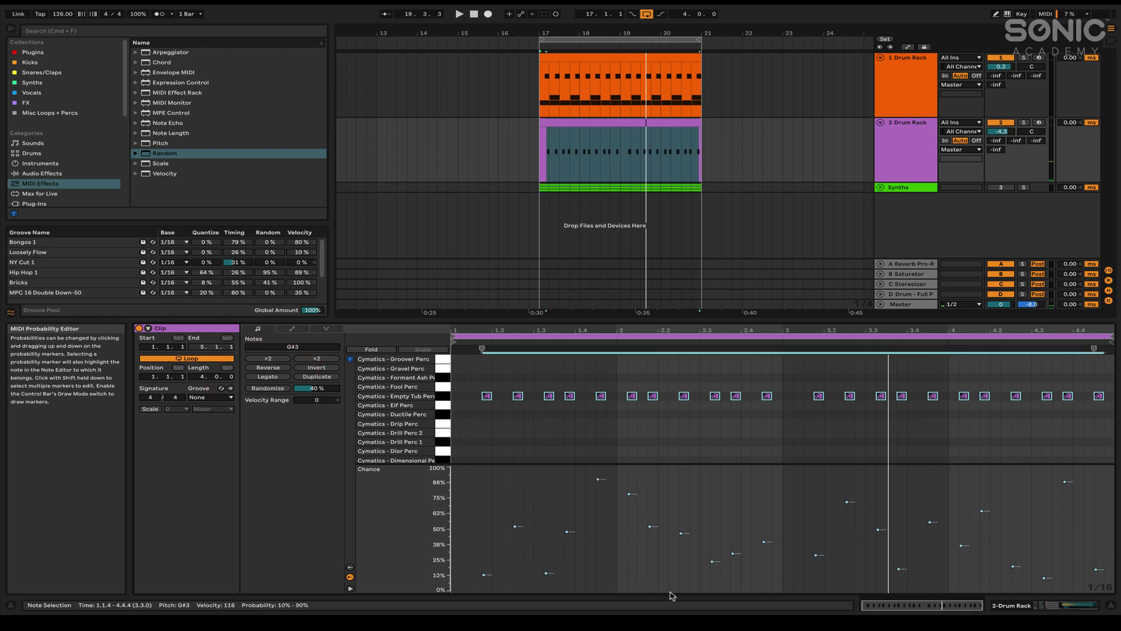
click(712, 526)
drag(709, 383, 745, 419)
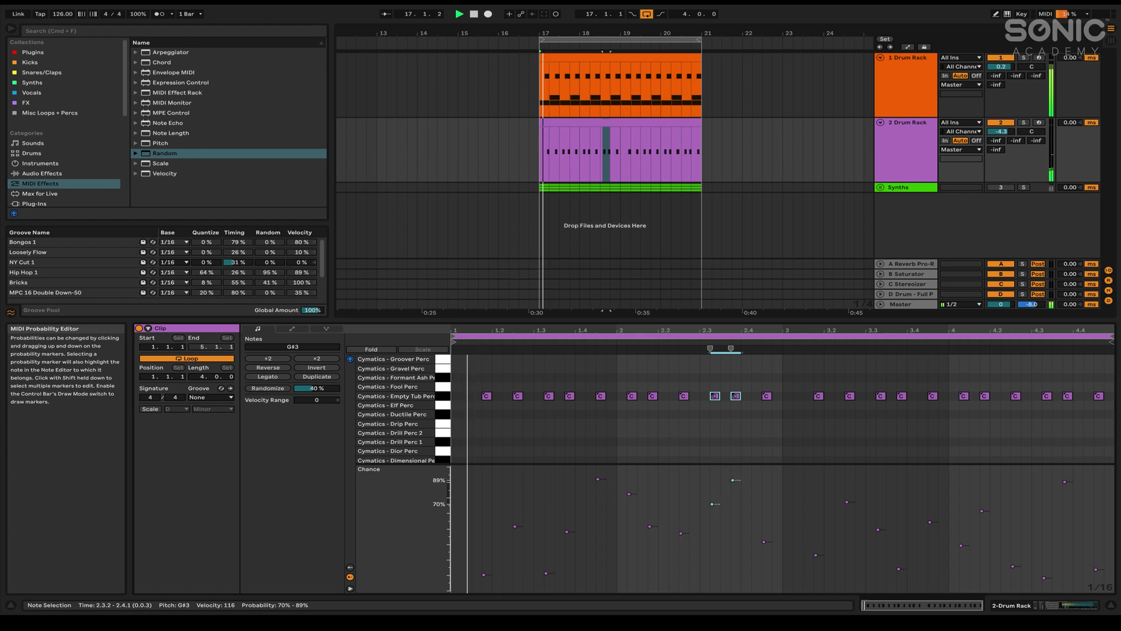
- Raise the Chance of two low notes near the start and six from bar 3 onward
drag(582, 561, 492, 514)
click(804, 549)
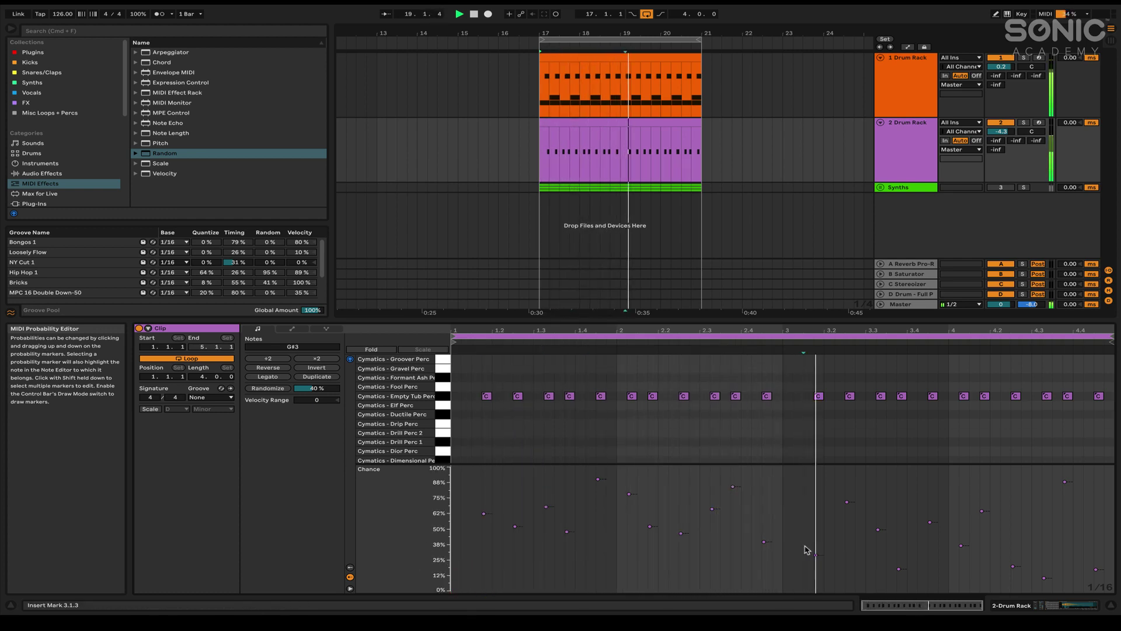
drag(805, 549, 1103, 591)
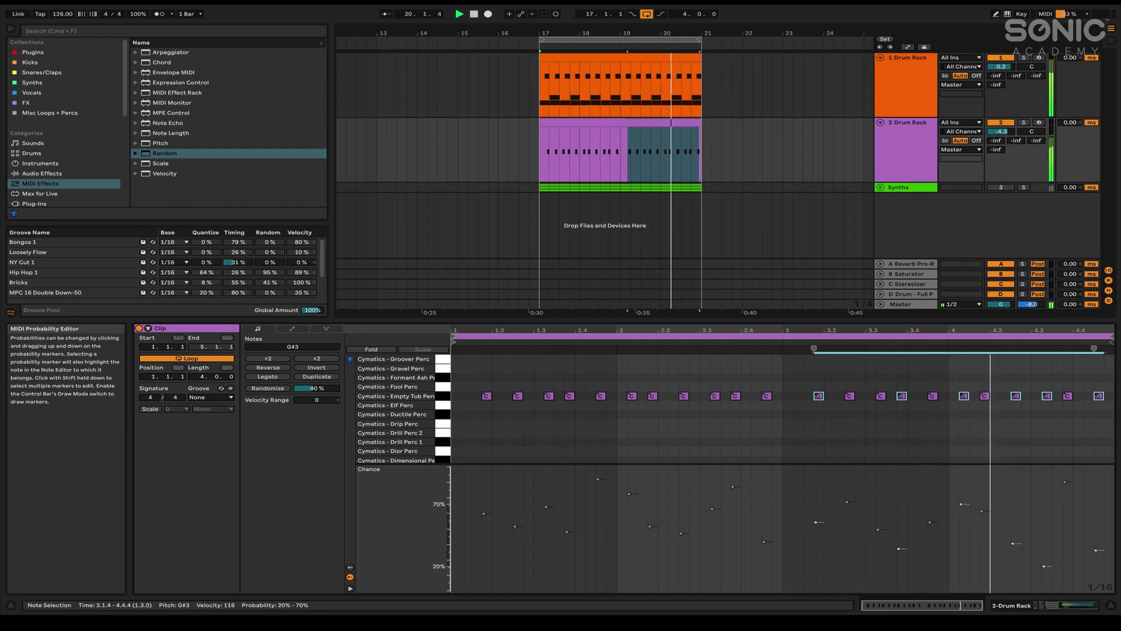
click(1052, 518)
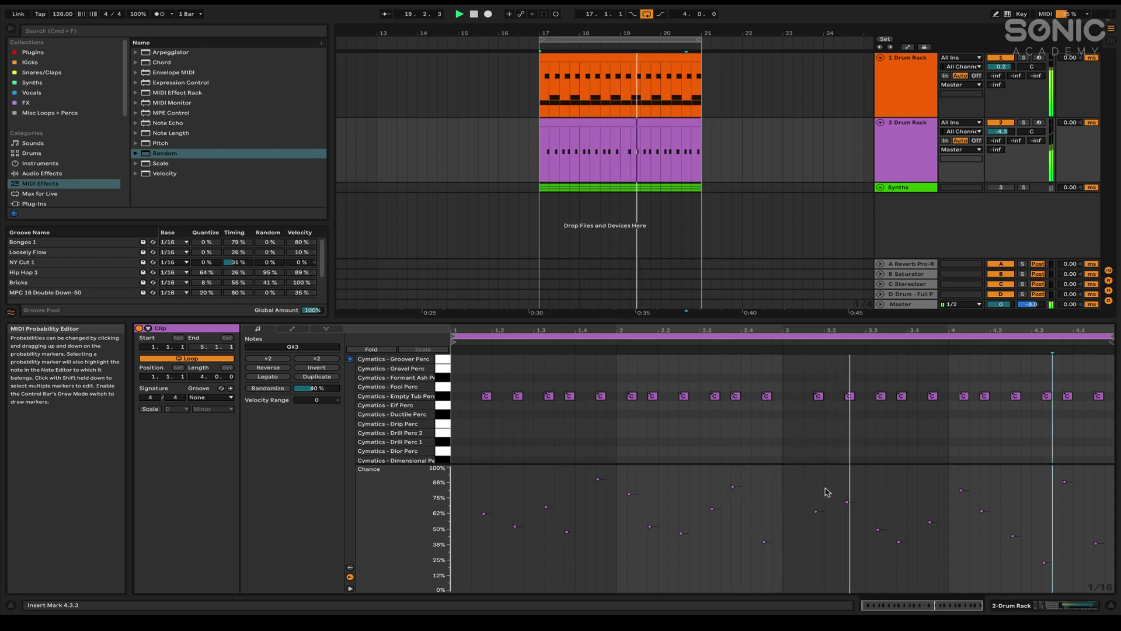
click(882, 488)
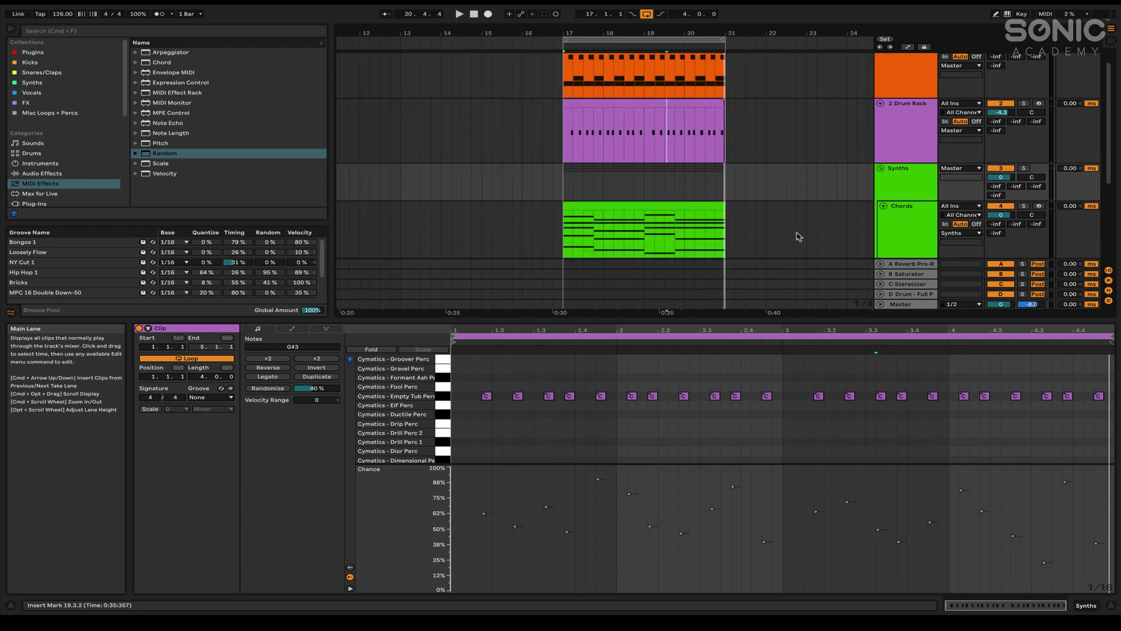
- Select the Chords track and clip, turning off the track's input monitoring
scroll(740, 225, down, 4)
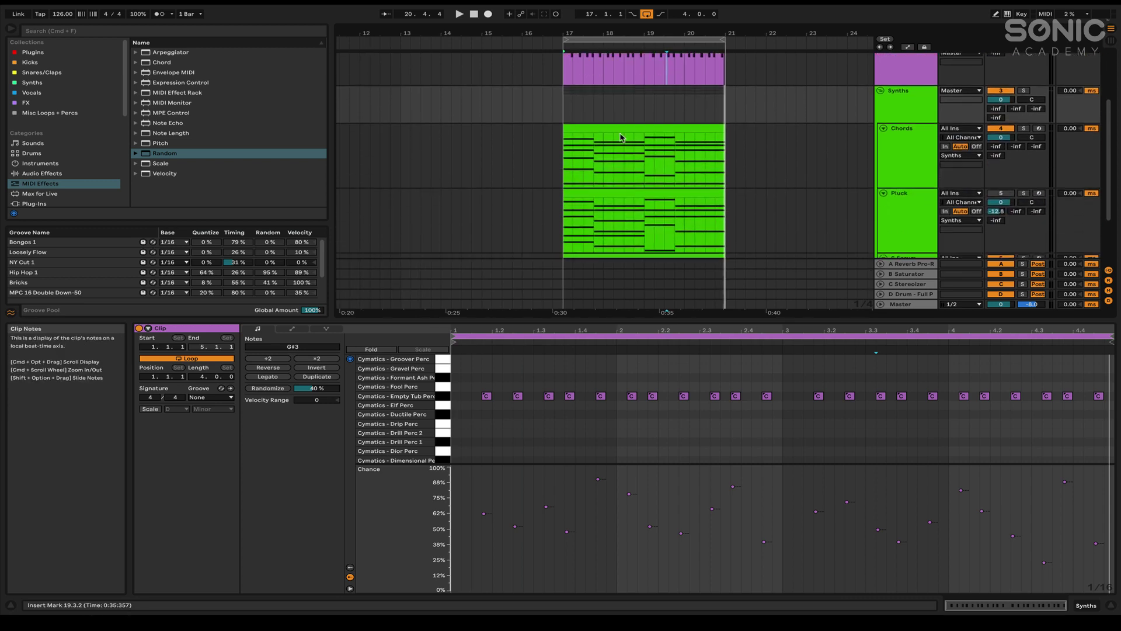
click(555, 160)
click(564, 154)
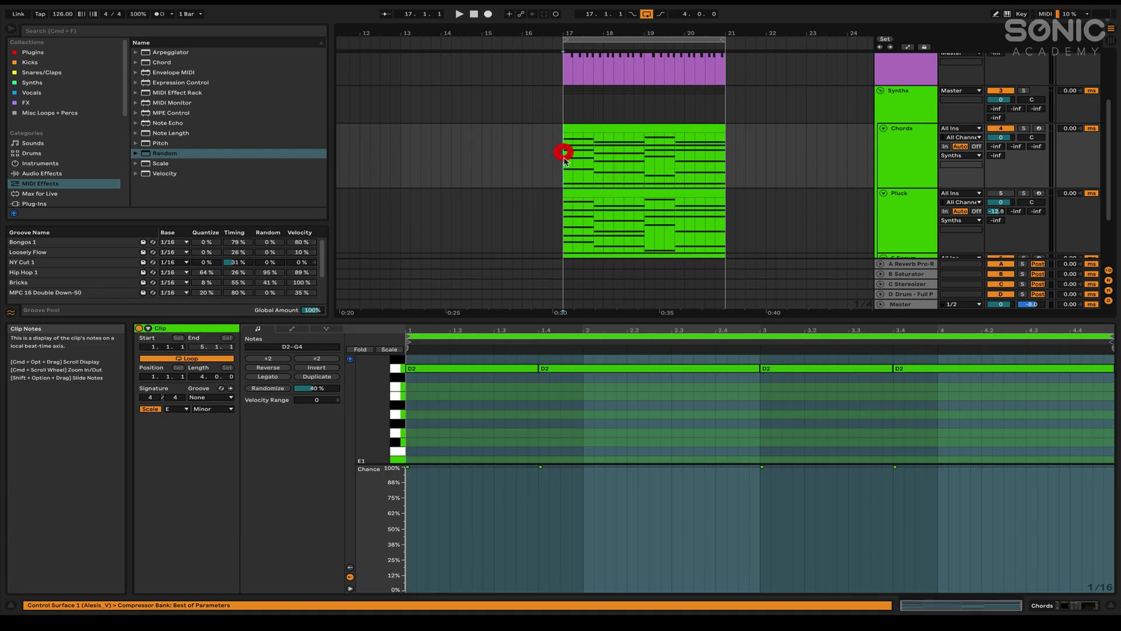
click(916, 143)
click(977, 146)
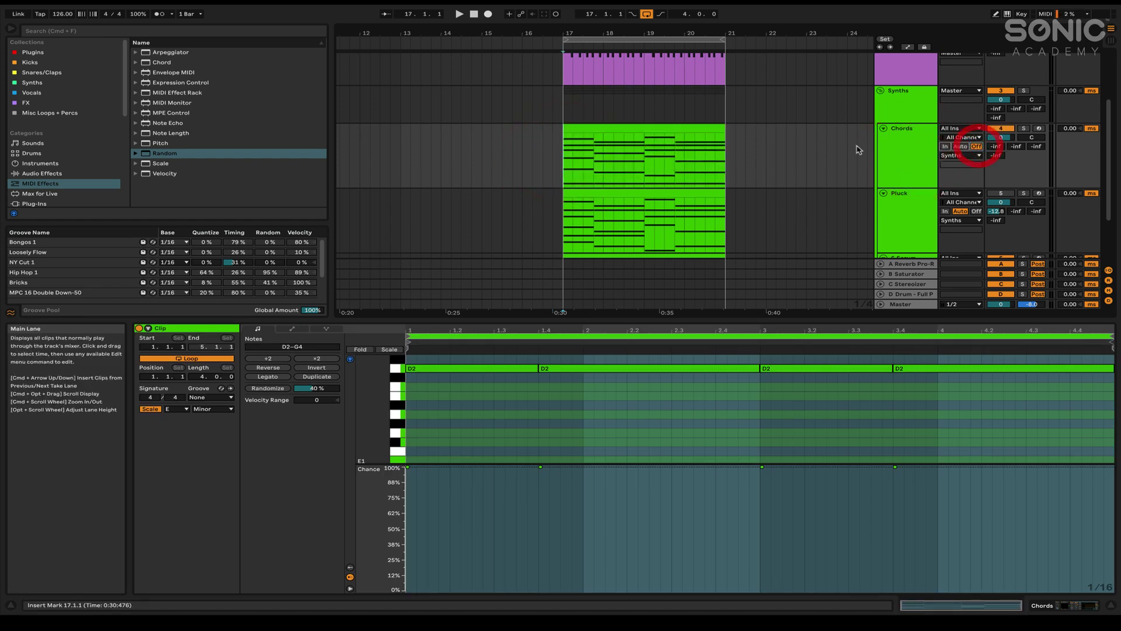
click(892, 155)
click(634, 131)
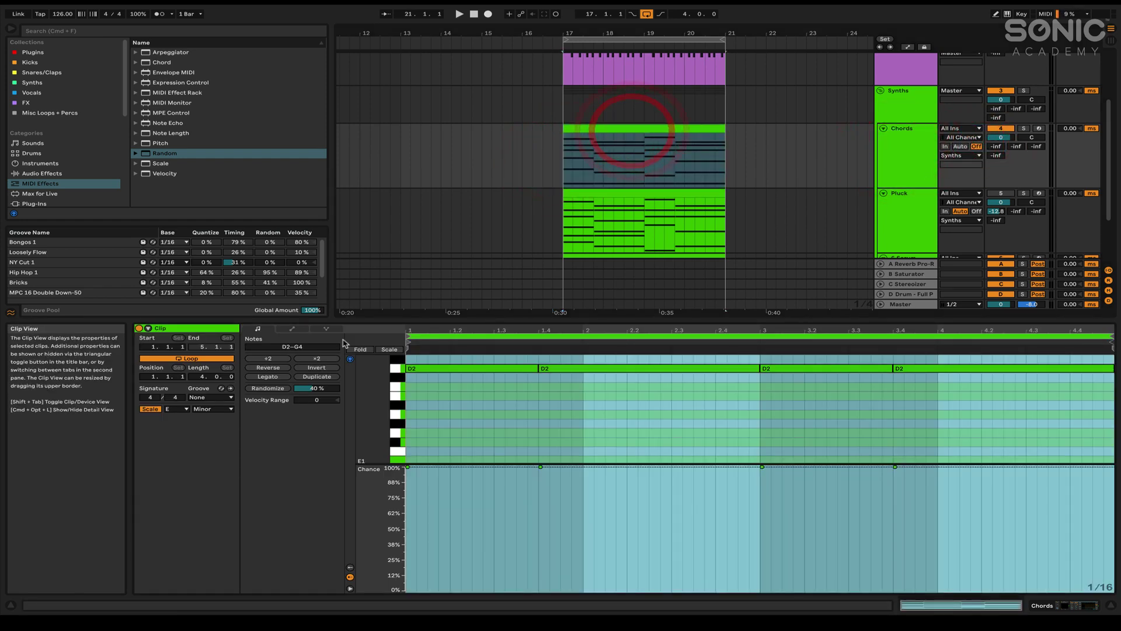
- Show the Chords notes, all at 100% Chance, and select every note in the clip
click(625, 566)
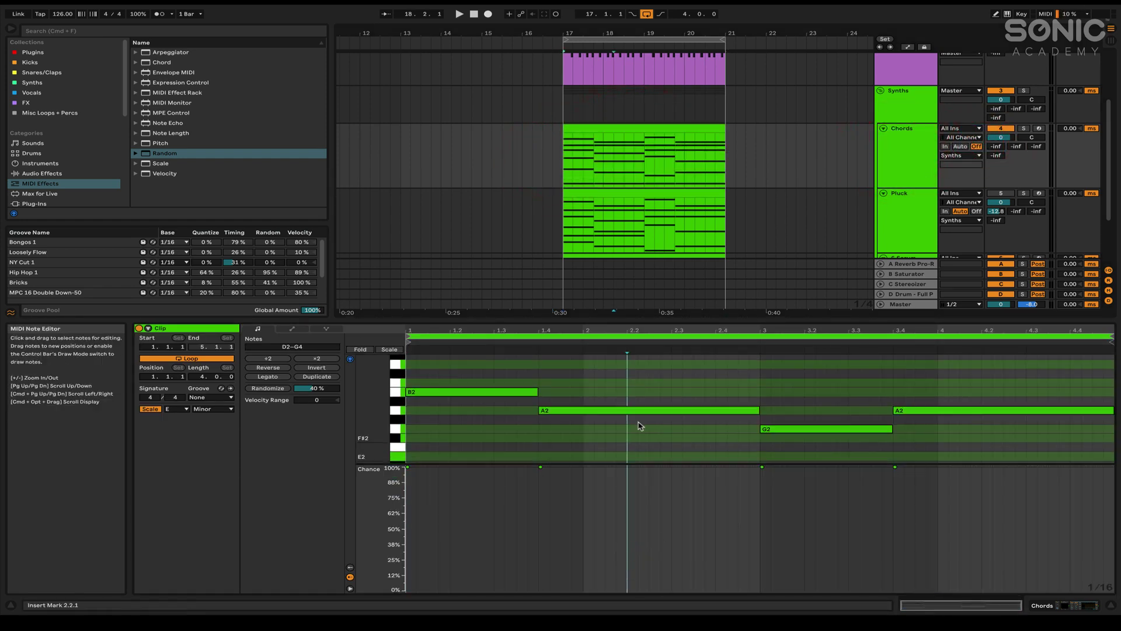
click(610, 126)
key(space)
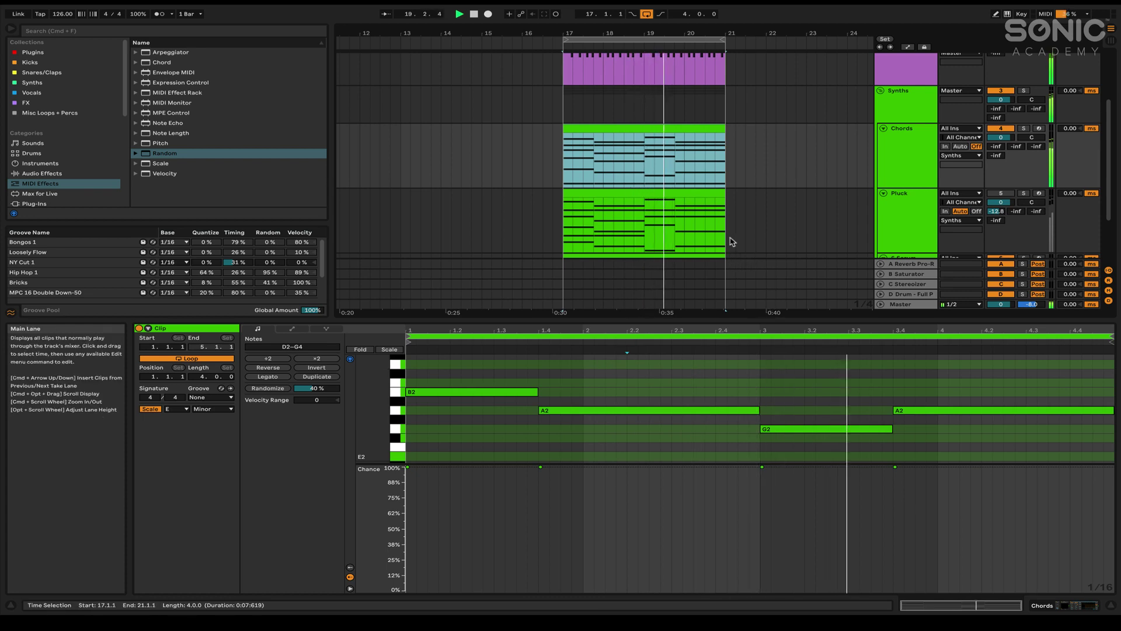
scroll(675, 418, up, 6)
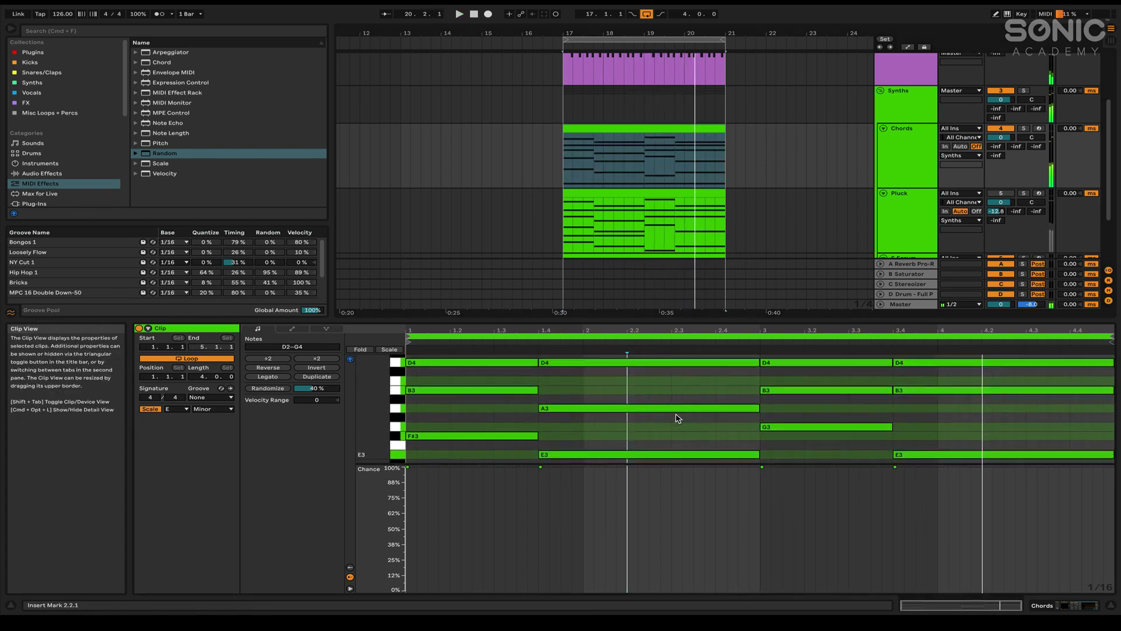
click(679, 385)
key(space)
key(super+a)
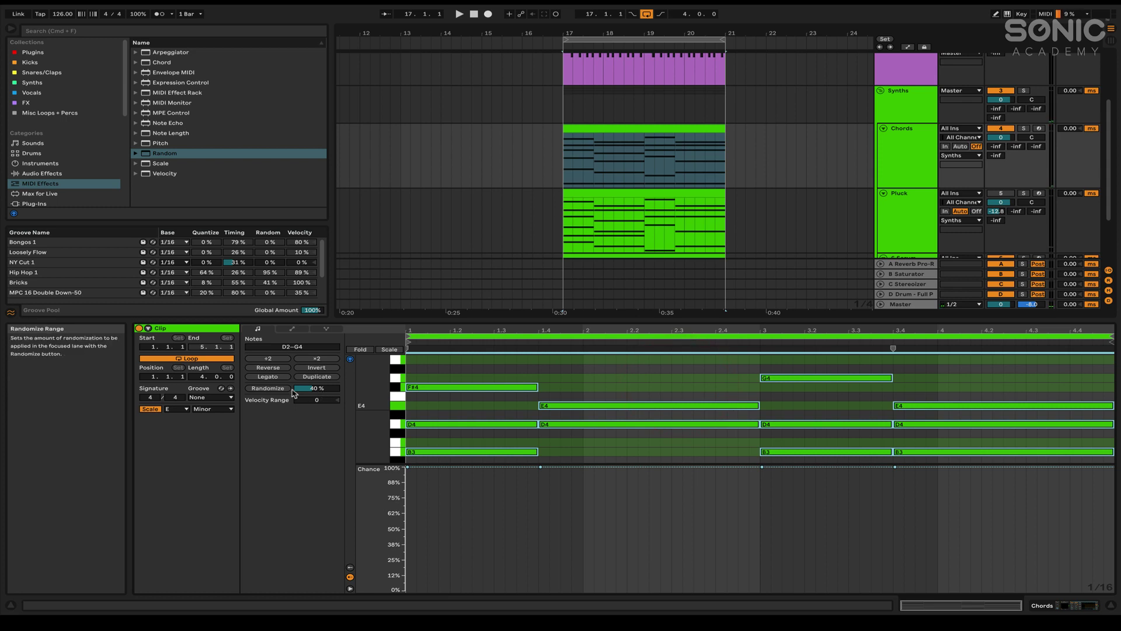
- Randomize the chord notes' Chance, re-roll at a 34% range, and play the loop
click(268, 388)
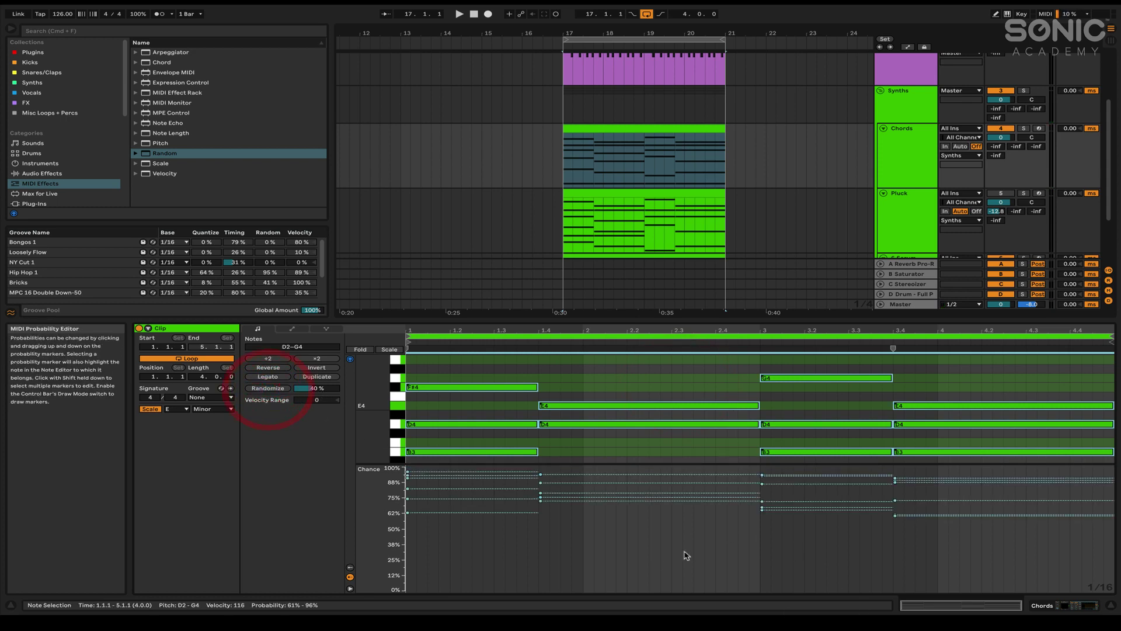
drag(316, 384, 316, 390)
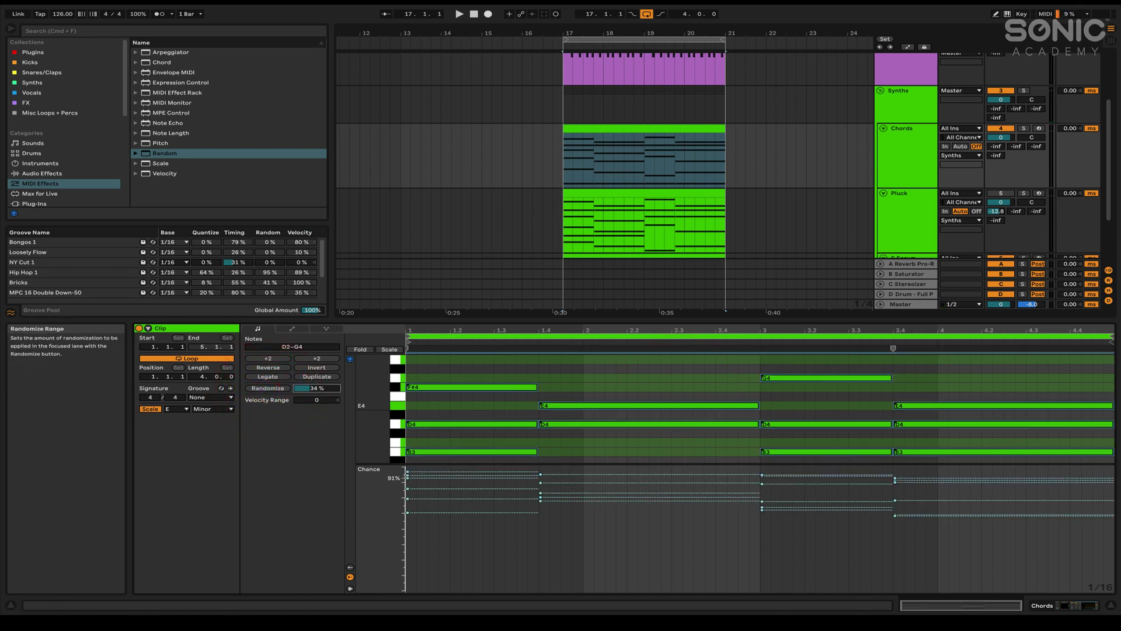
click(268, 388)
key(space)
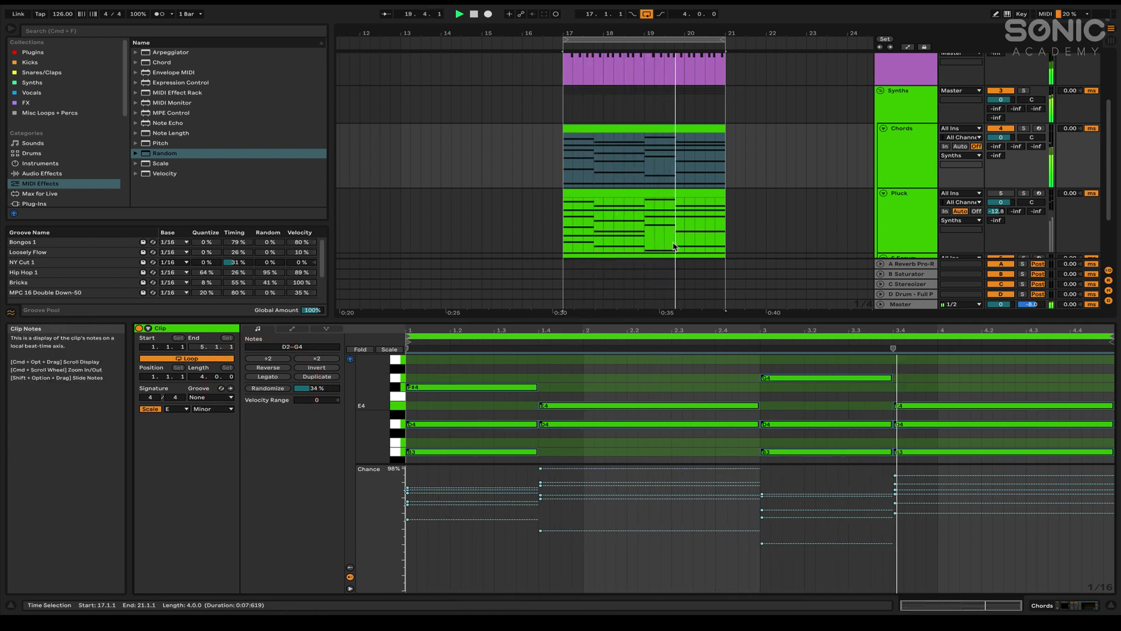
- Lower the Chance of individual E4 and G4 chord notes, dropping the E4 at 3.4 to 37%
click(921, 536)
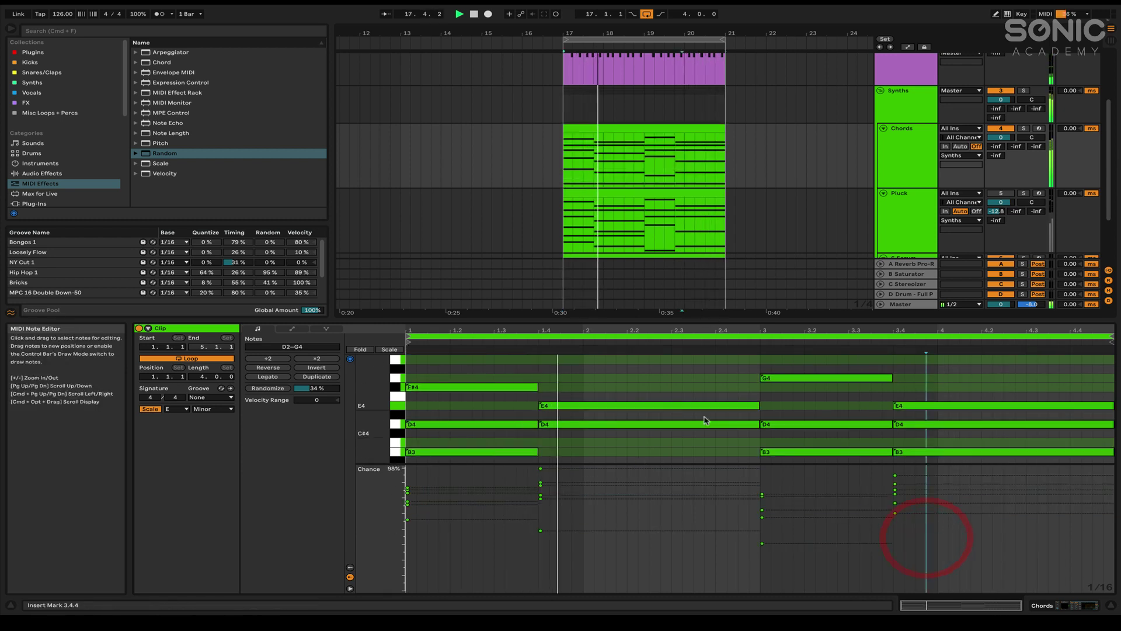
drag(709, 468, 708, 500)
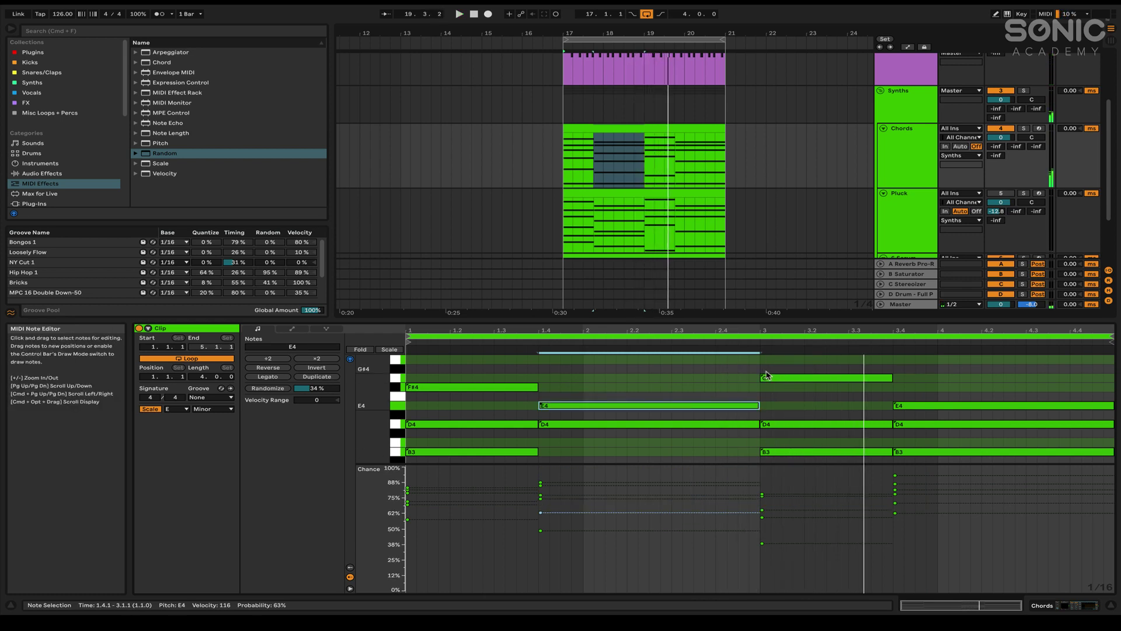
click(800, 381)
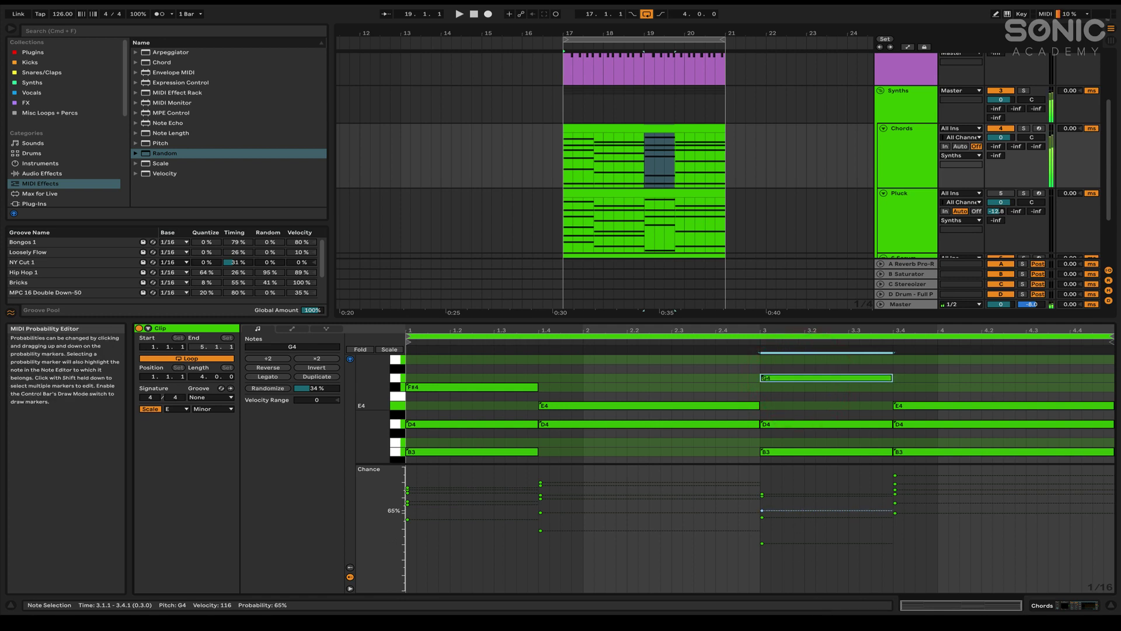
click(935, 565)
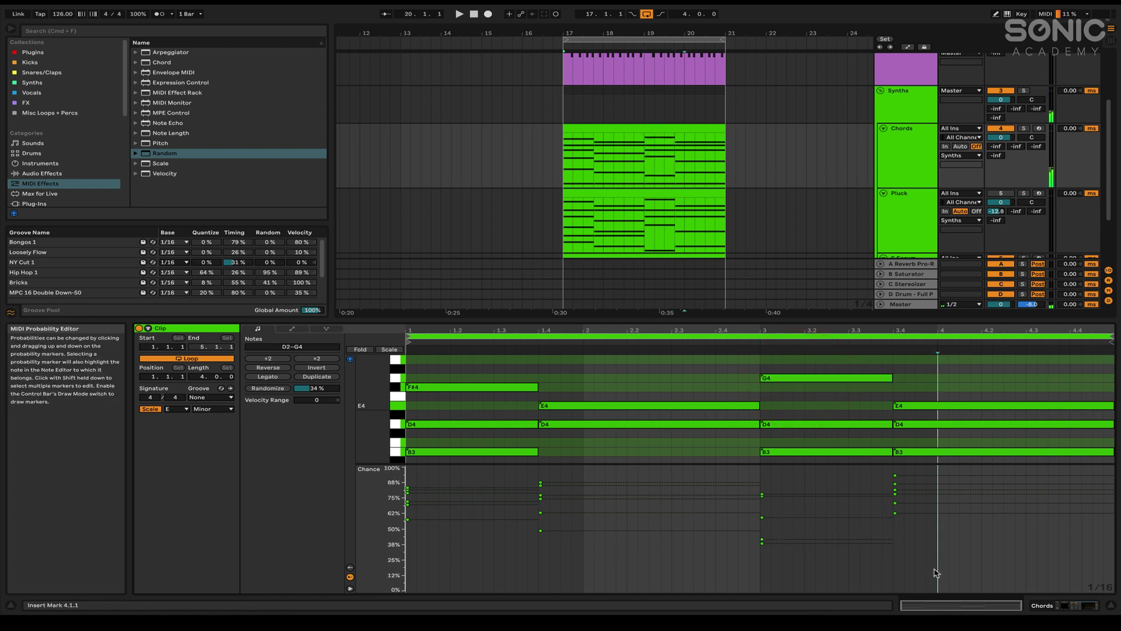
key(space)
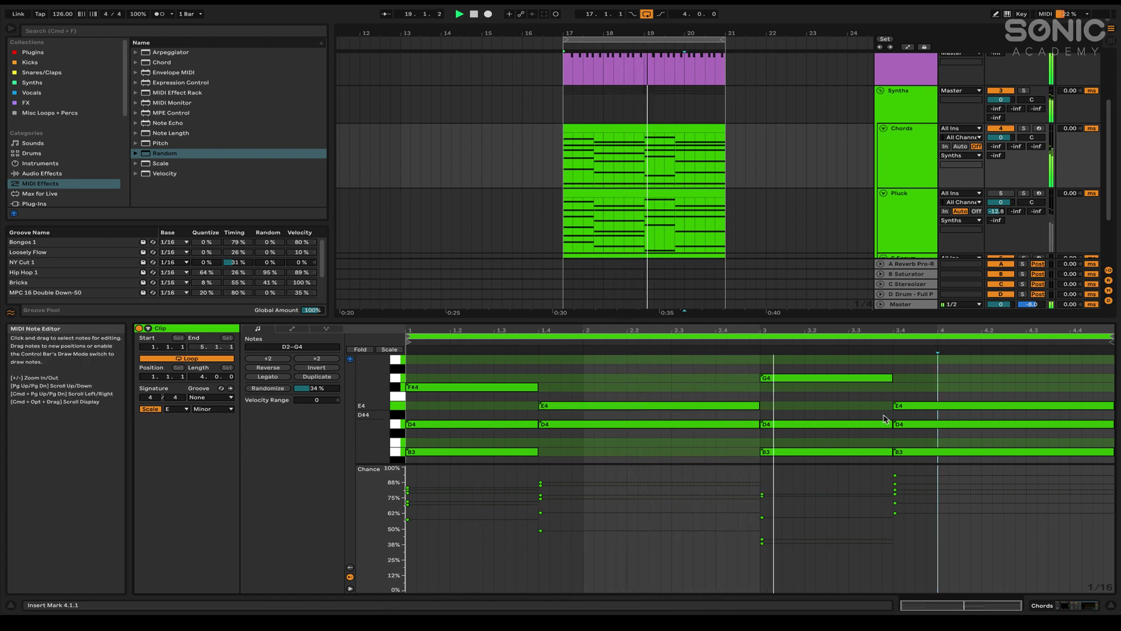
drag(896, 484, 896, 548)
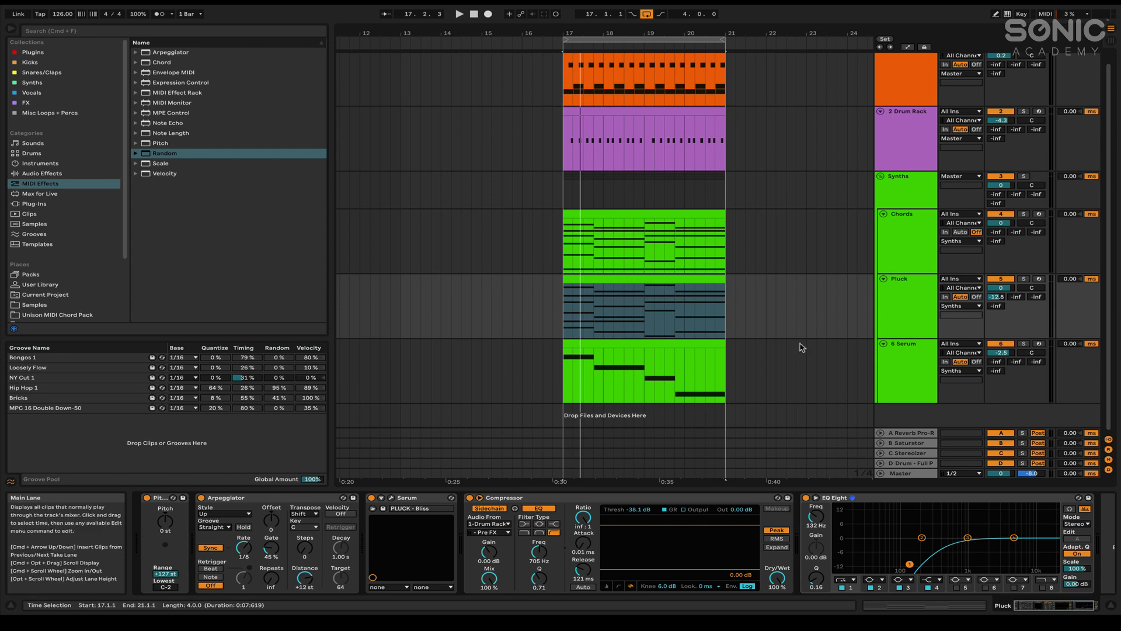
- Play the loop with the Pluck track selected, then select the Pluck clip and stop playback
click(908, 297)
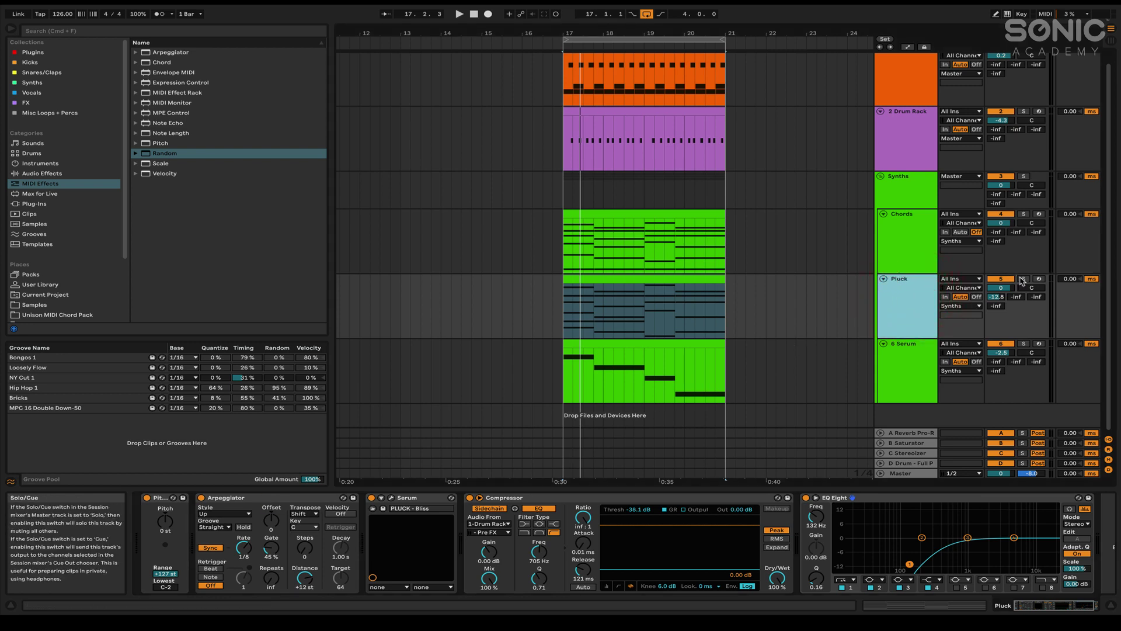
key(space)
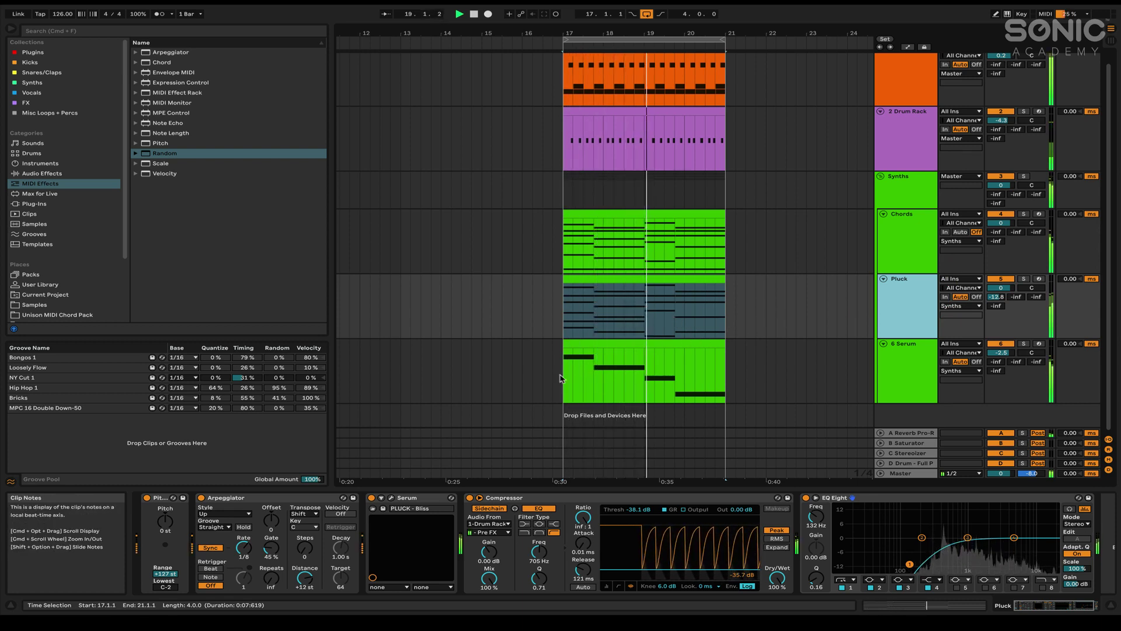
scroll(648, 330, up, 1)
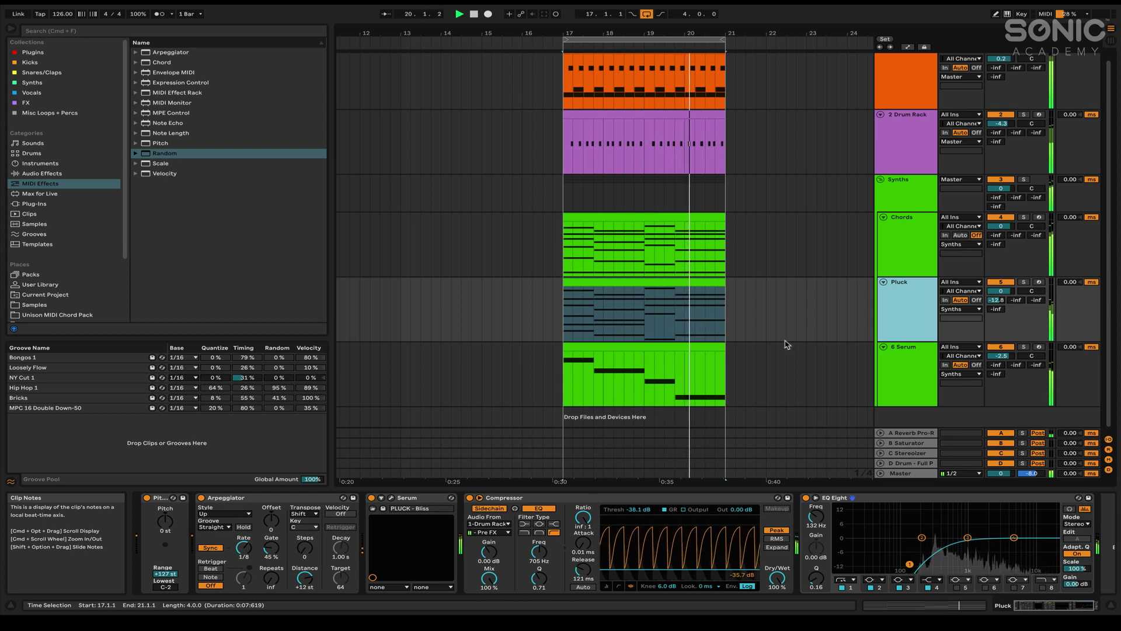
click(685, 292)
key(space)
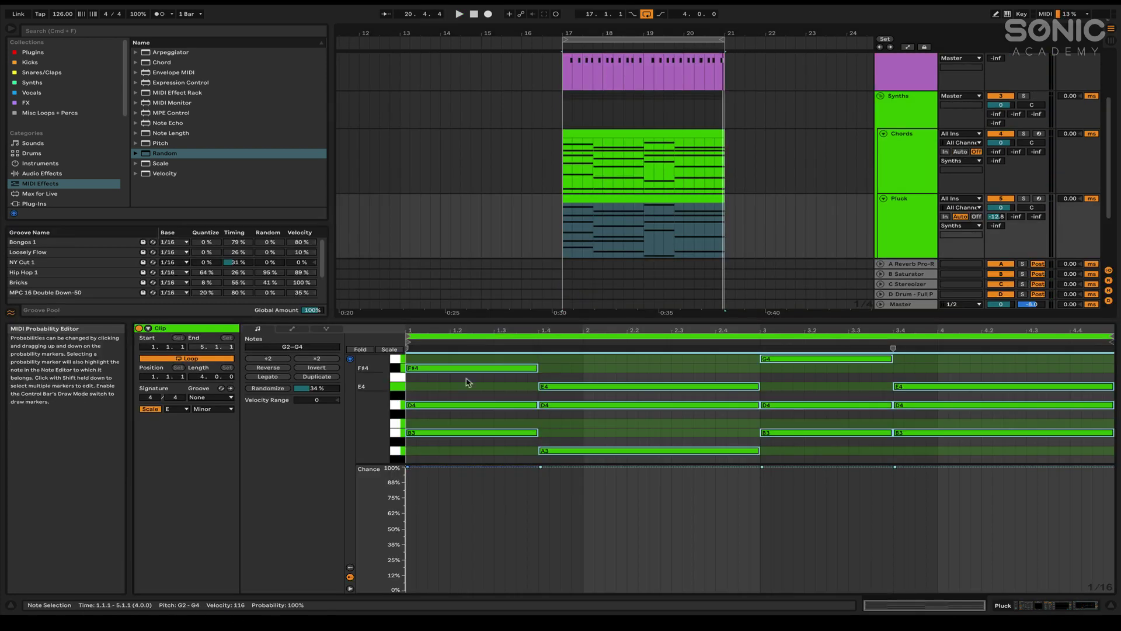
- Open the Pluck clip's notes, randomize their Chance at an 88% range, and replay the loop
double_click(685, 293)
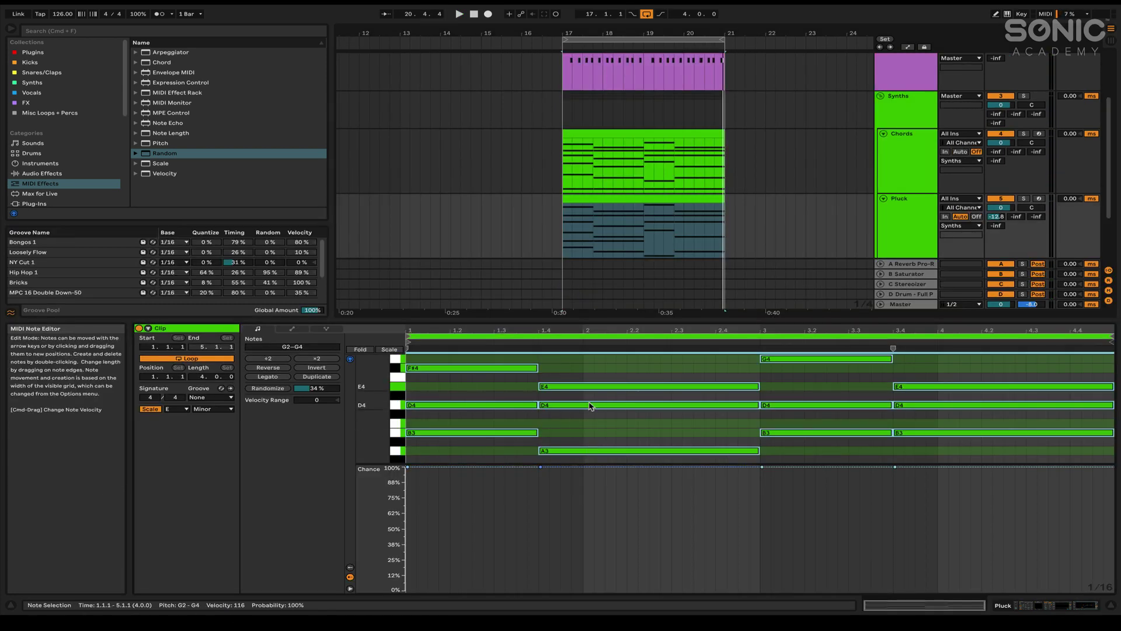
double_click(318, 389)
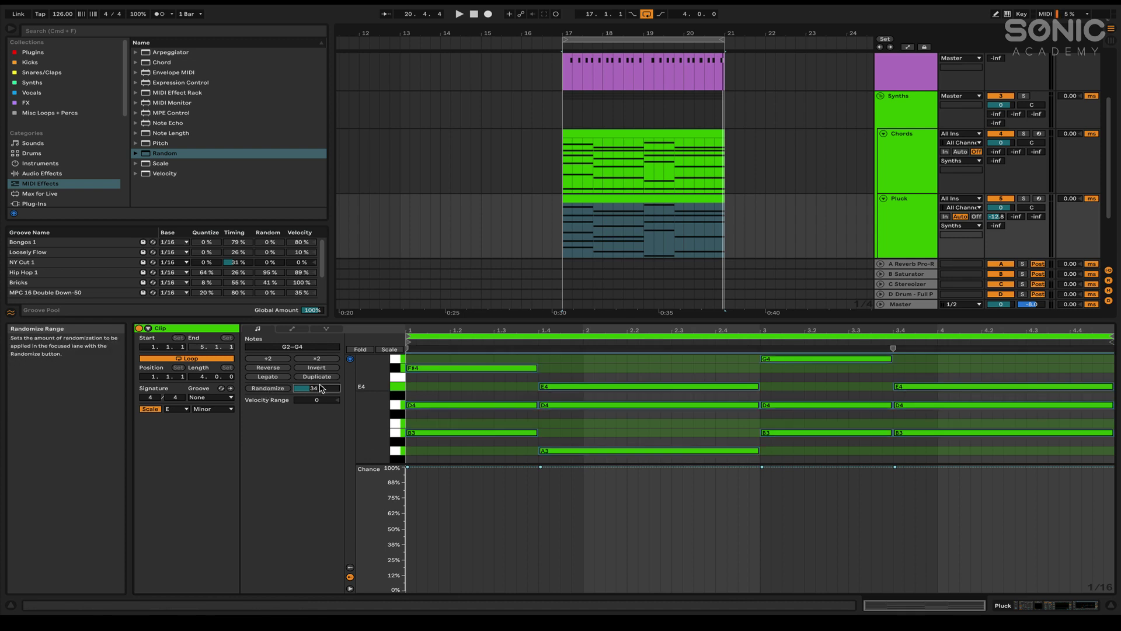
click(269, 388)
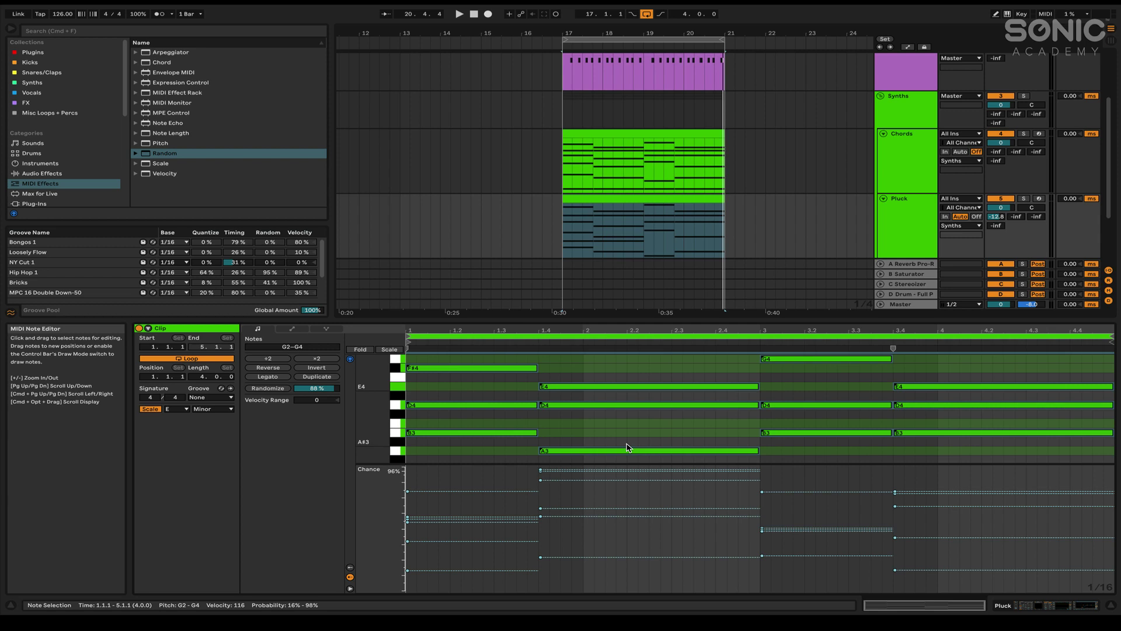
key(space)
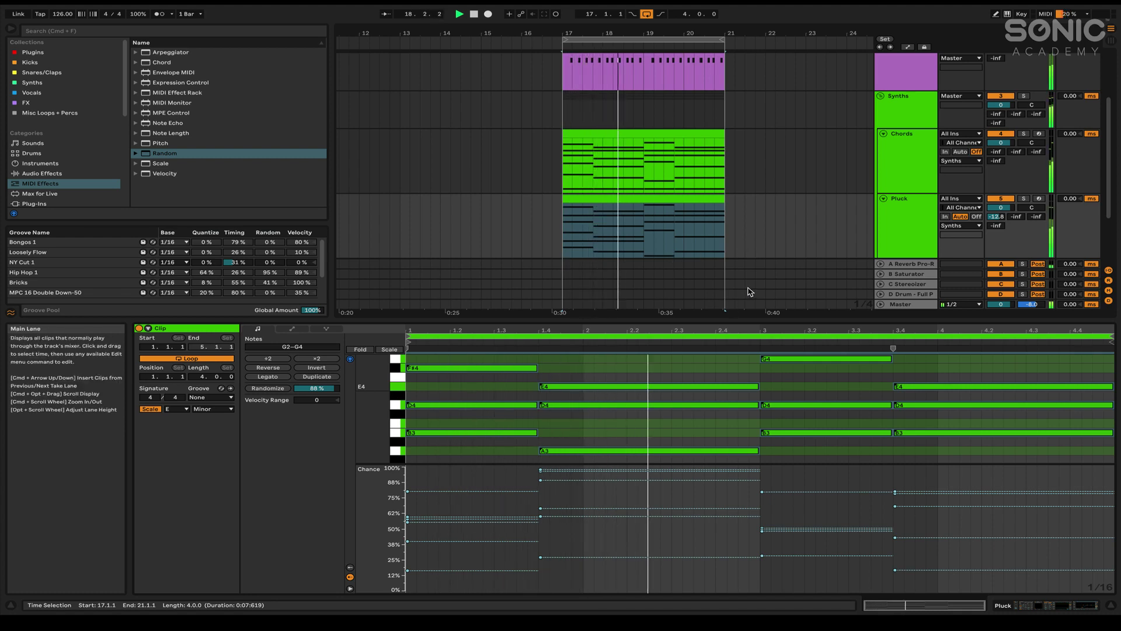
click(908, 189)
scroll(908, 188, down, 3)
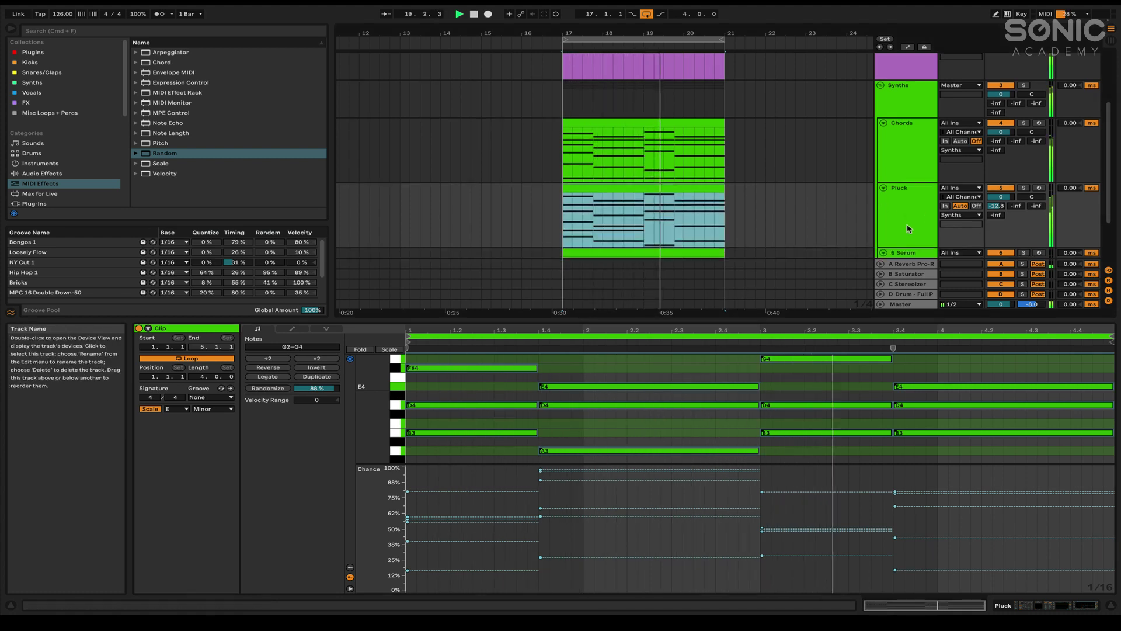
click(908, 188)
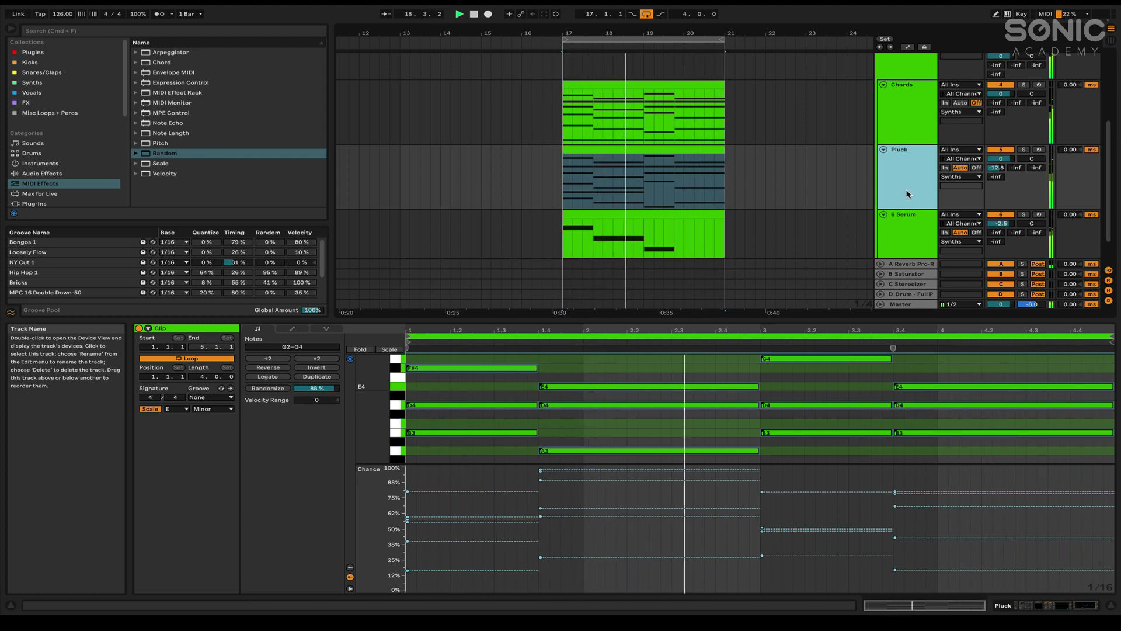
scroll(899, 173, up, 2)
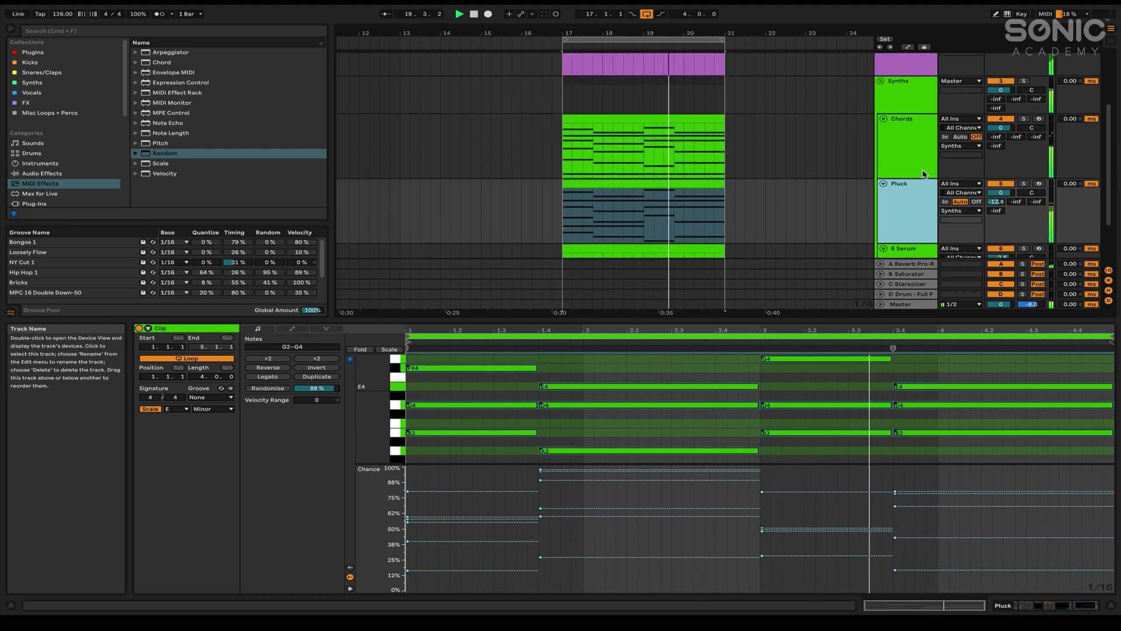